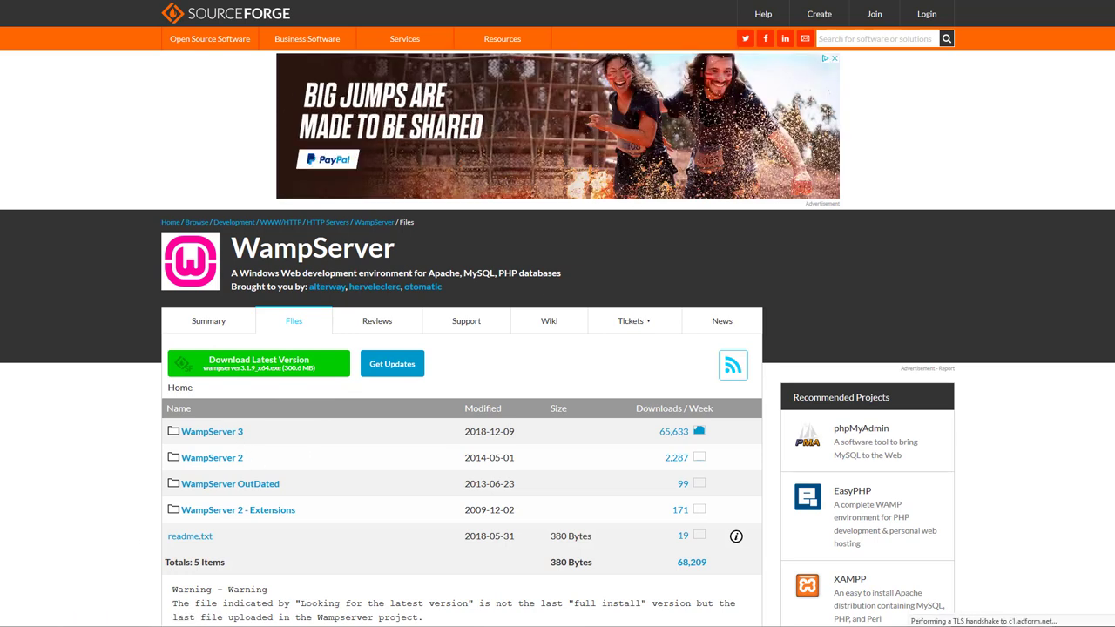
# Place the New folder window with the WampServer installer and WordPress files left of SourceForge.
pyautogui.hotkey('alt', 'Tab')
pyautogui.moveTo(477, 71); pyautogui.dragTo(346, 75)
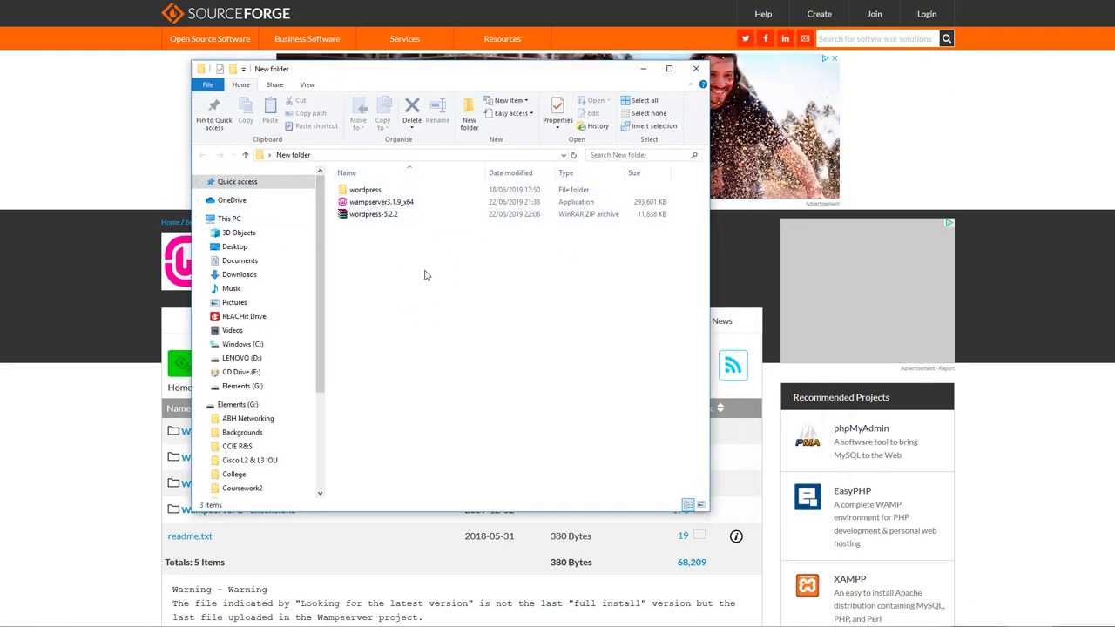
# Launch the 293,601 KB wampserver3.1.9_x64 installer from New folder.
pyautogui.click(379, 217)
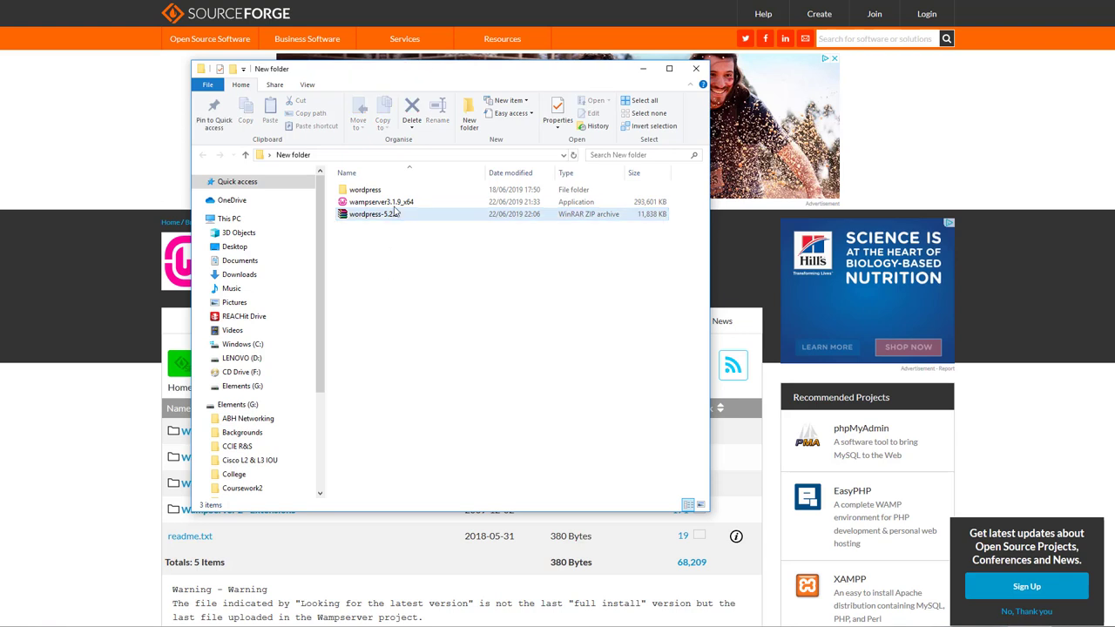
pyautogui.click(394, 204)
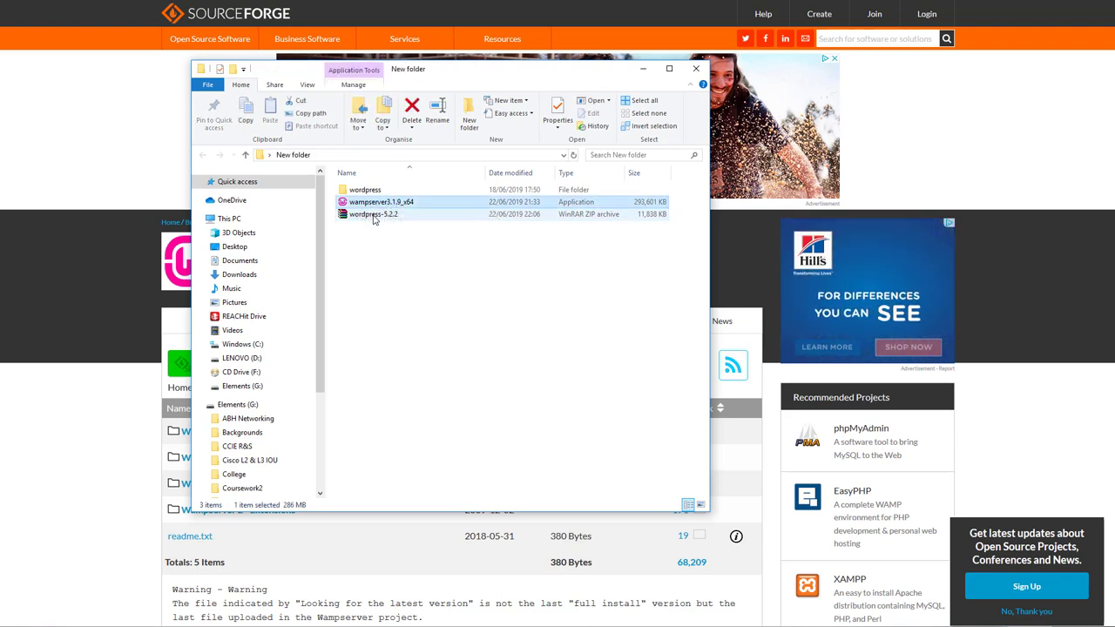
pyautogui.click(373, 217)
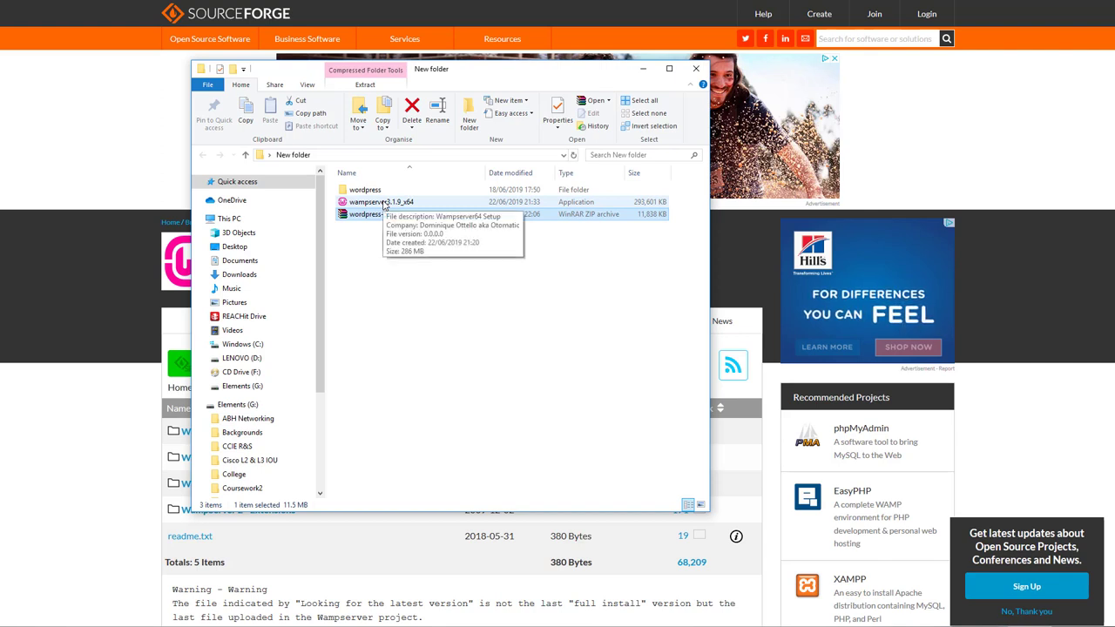
pyautogui.doubleClick(384, 202)
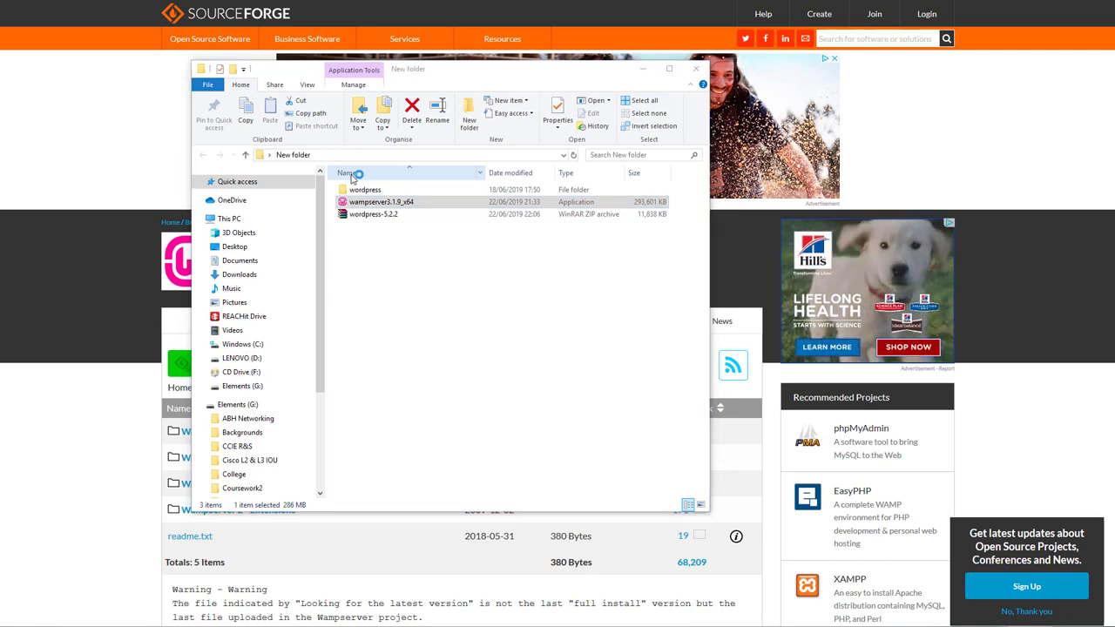
pyautogui.click(505, 341)
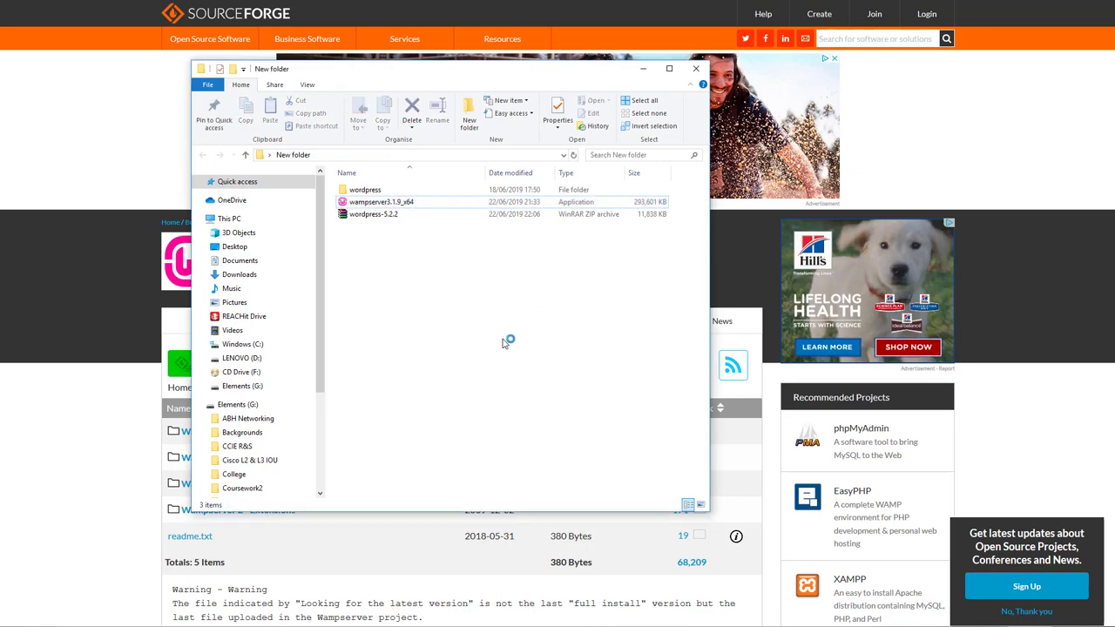
# Start the Wampserver64 install in English, with licence accepted and default c:\wamp64 location.
pyautogui.click(643, 67)
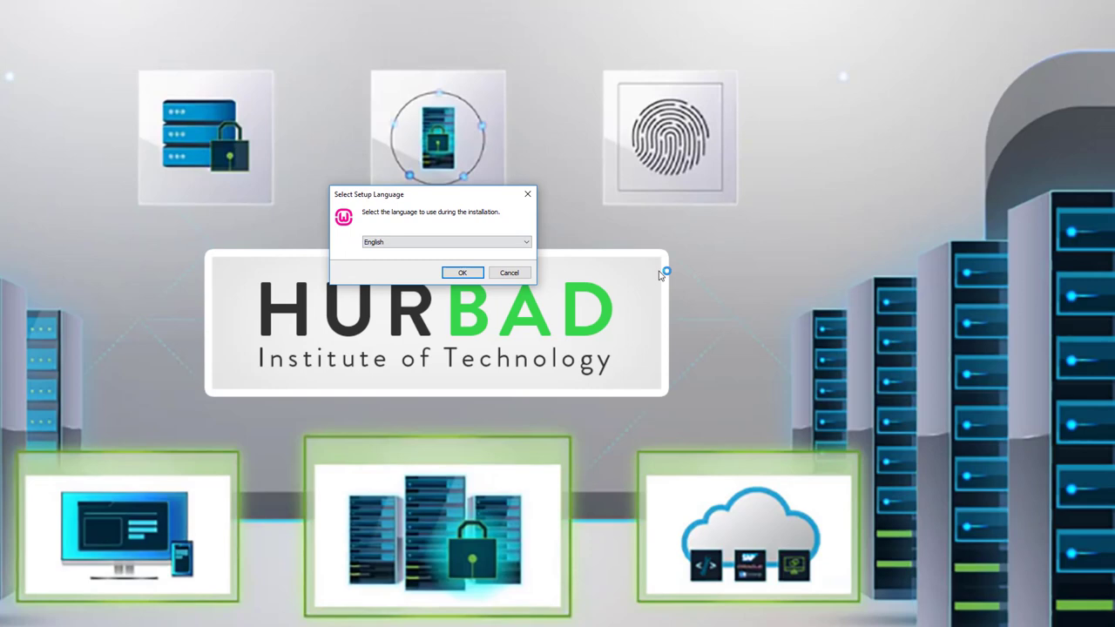
pyautogui.press('Return')
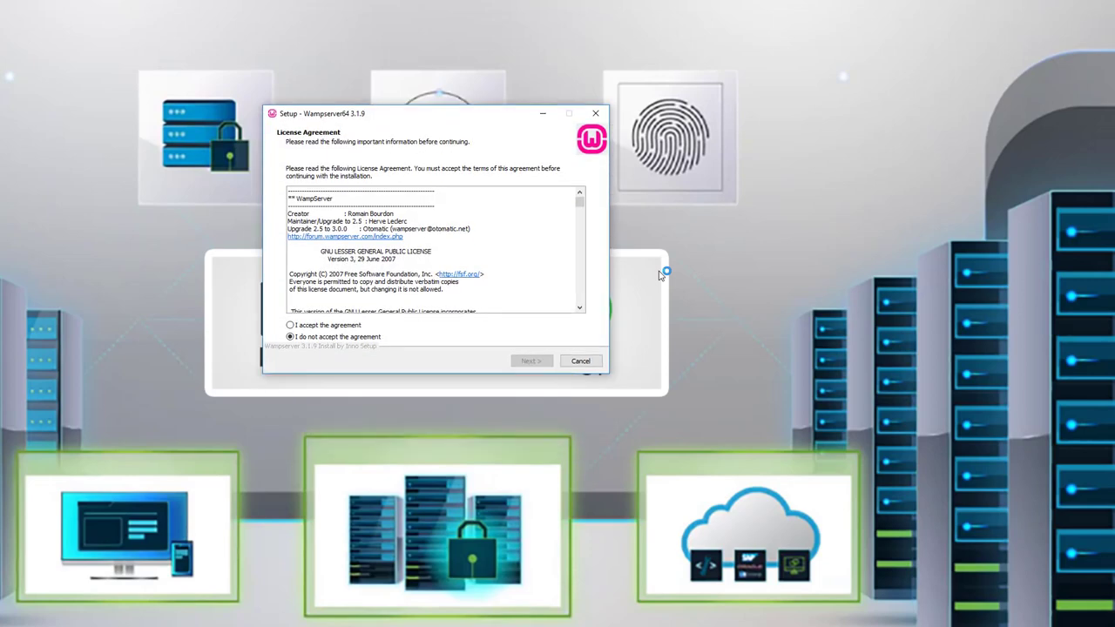
pyautogui.hotkey('alt', 'a')
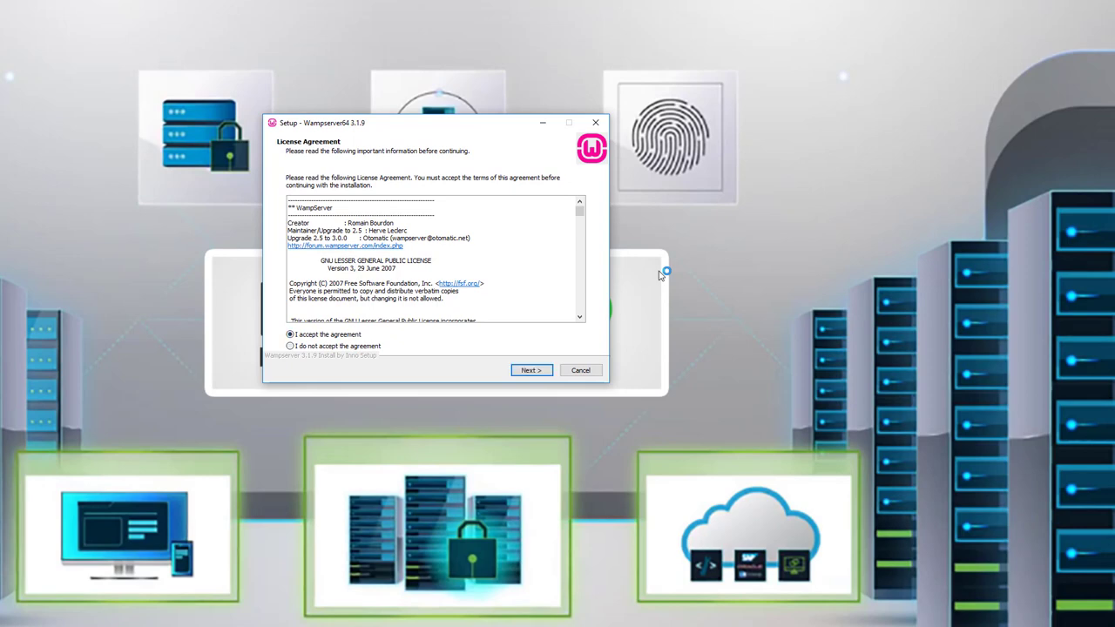
pyautogui.press('Return')
pyautogui.press('Return')
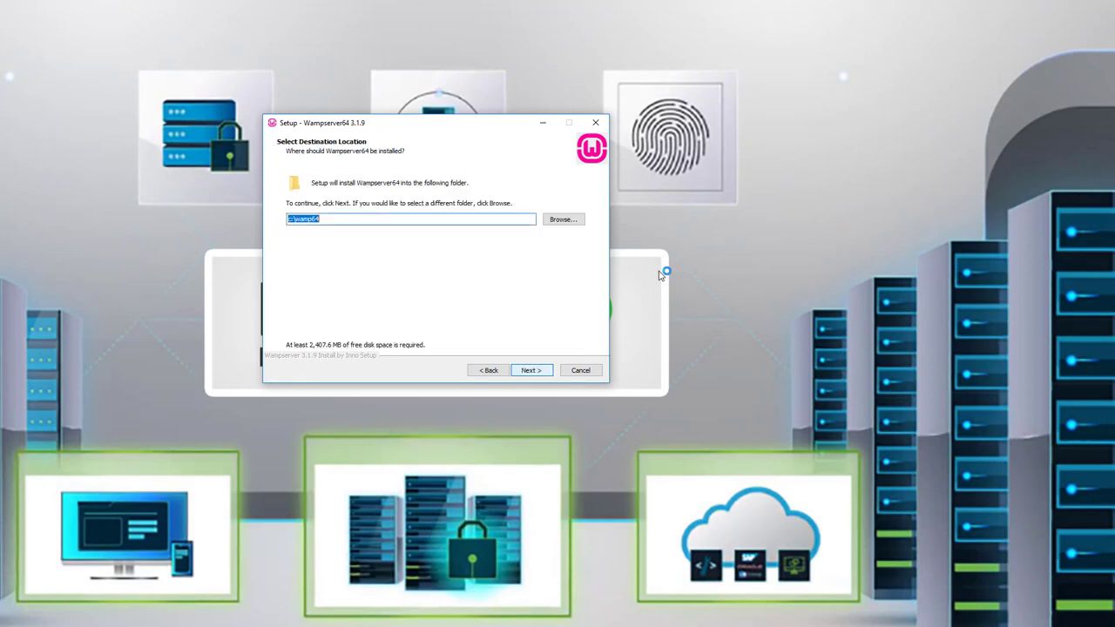
pyautogui.press('Return')
pyautogui.press('Return')
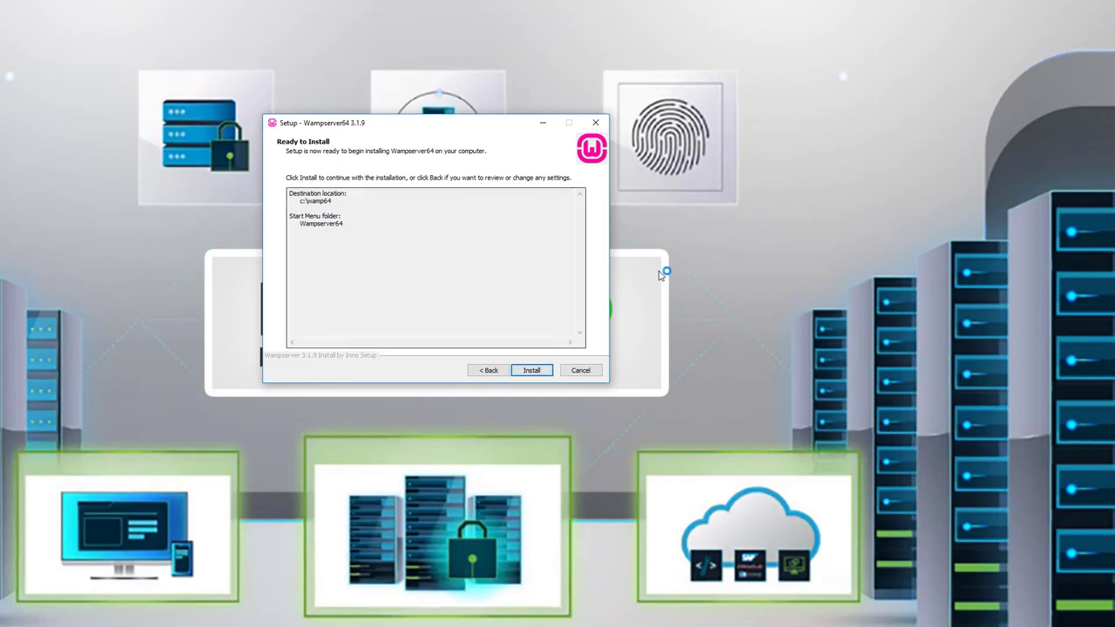
pyautogui.press('Return')
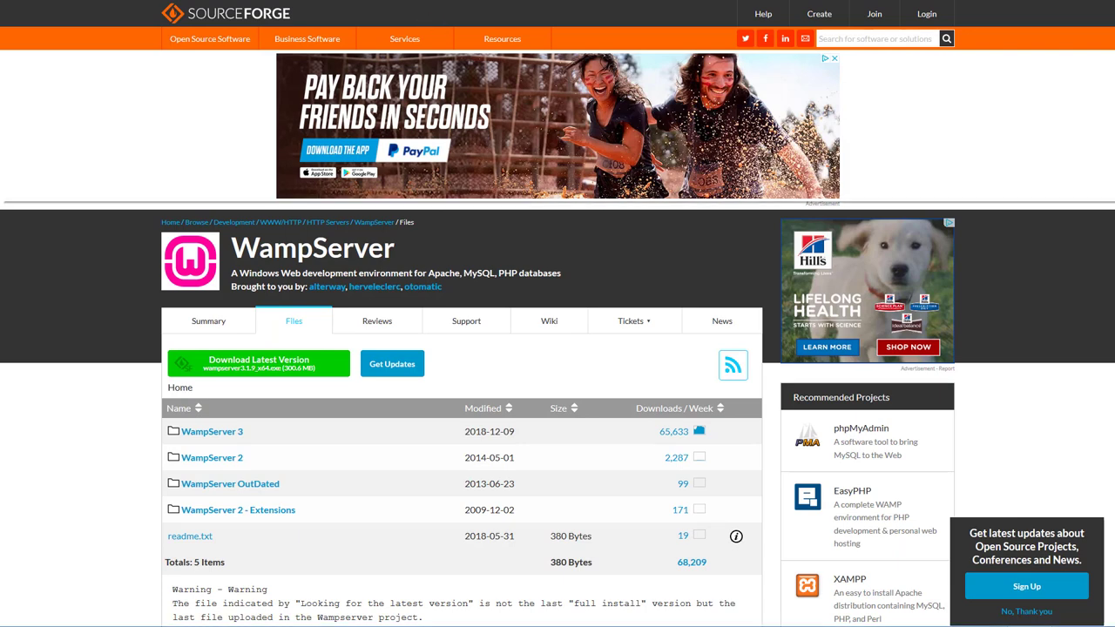
# Save the WordPress 5.2.2 zip from wordpress.org and return to New folder.
pyautogui.write('word')
pyautogui.press('Escape')
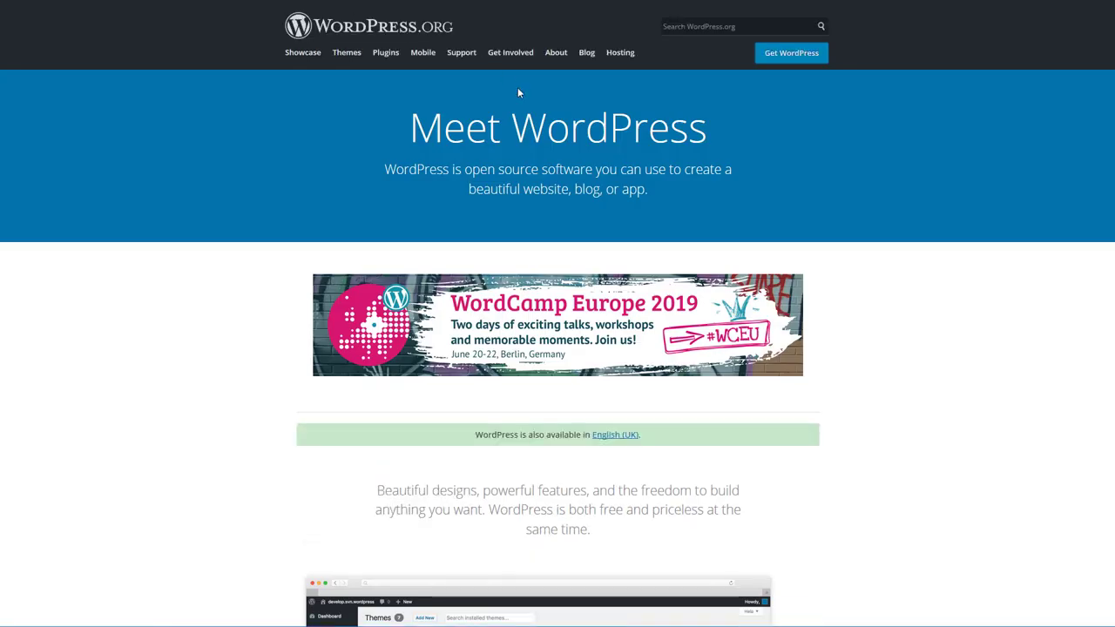
pyautogui.click(792, 59)
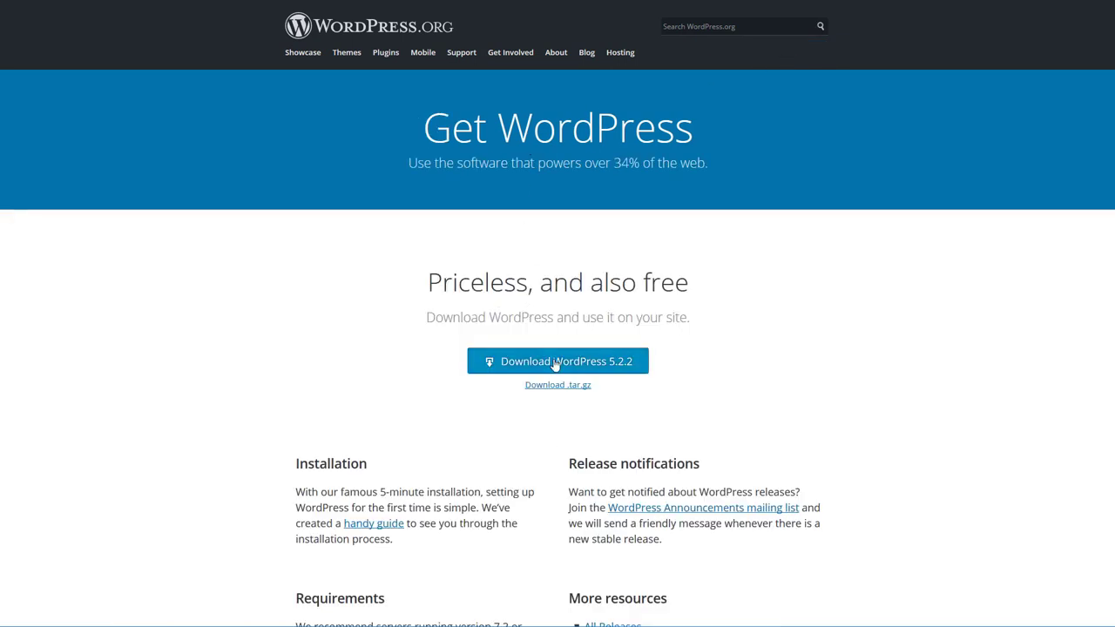
pyautogui.click(550, 362)
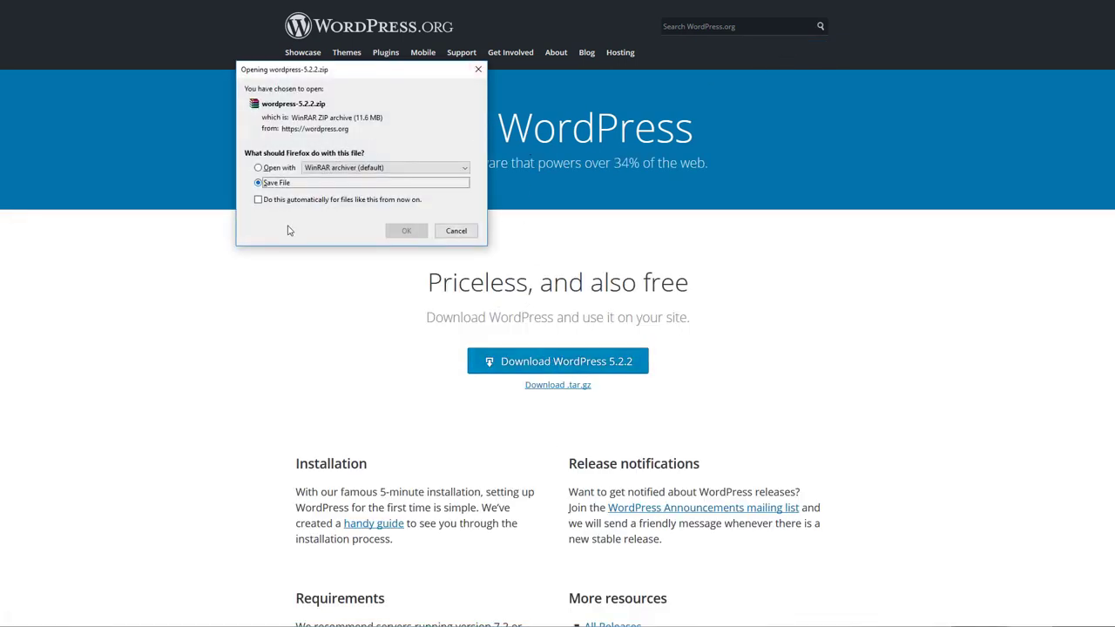
pyautogui.click(404, 232)
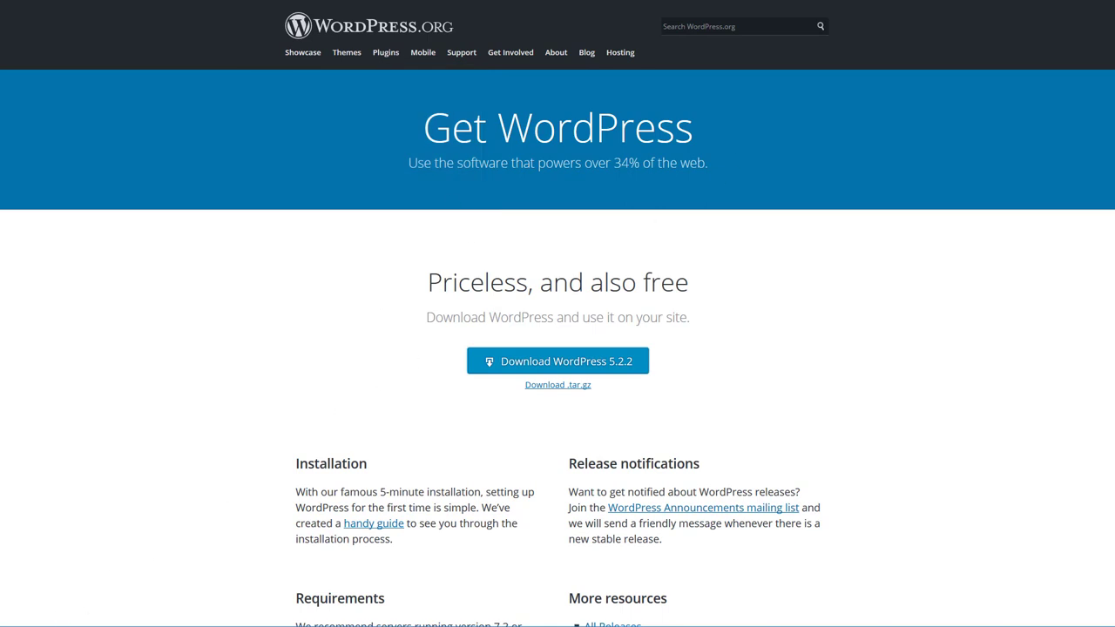
pyautogui.hotkey('alt', 'Tab')
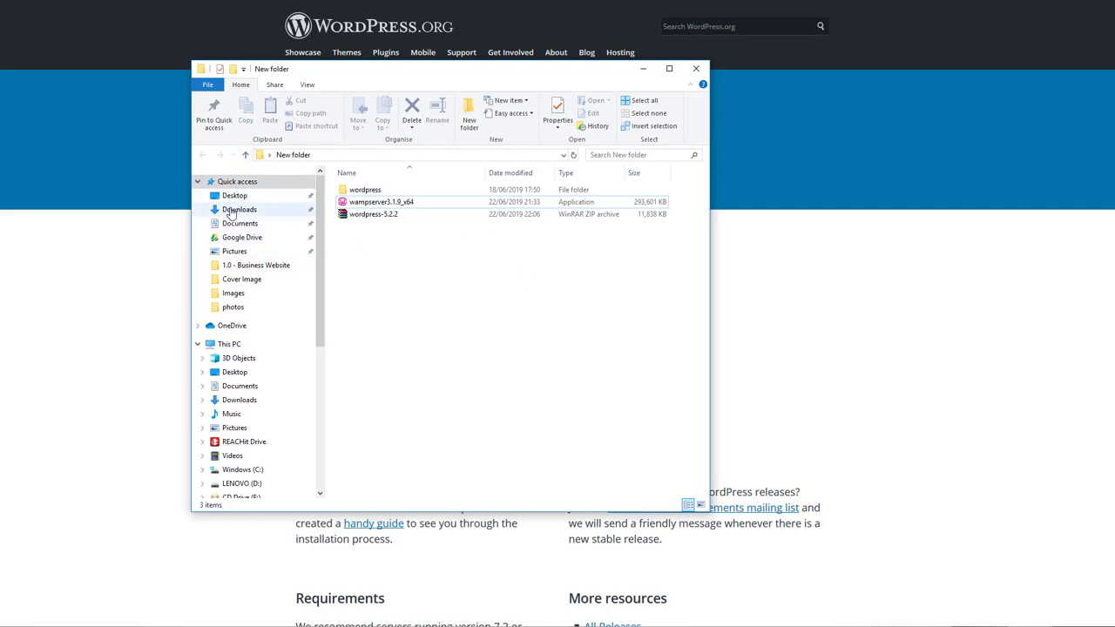
# Extract wordpress-5.2.2.zip into New folder and check the wordpress folder's 19 files.
pyautogui.click(381, 215)
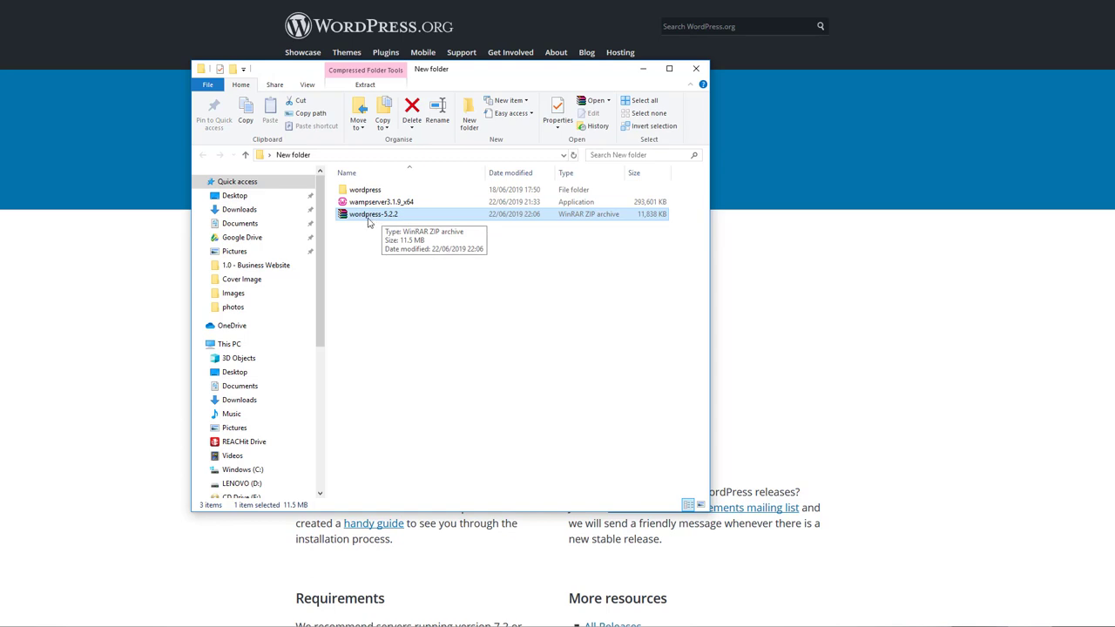
pyautogui.rightClick(372, 227)
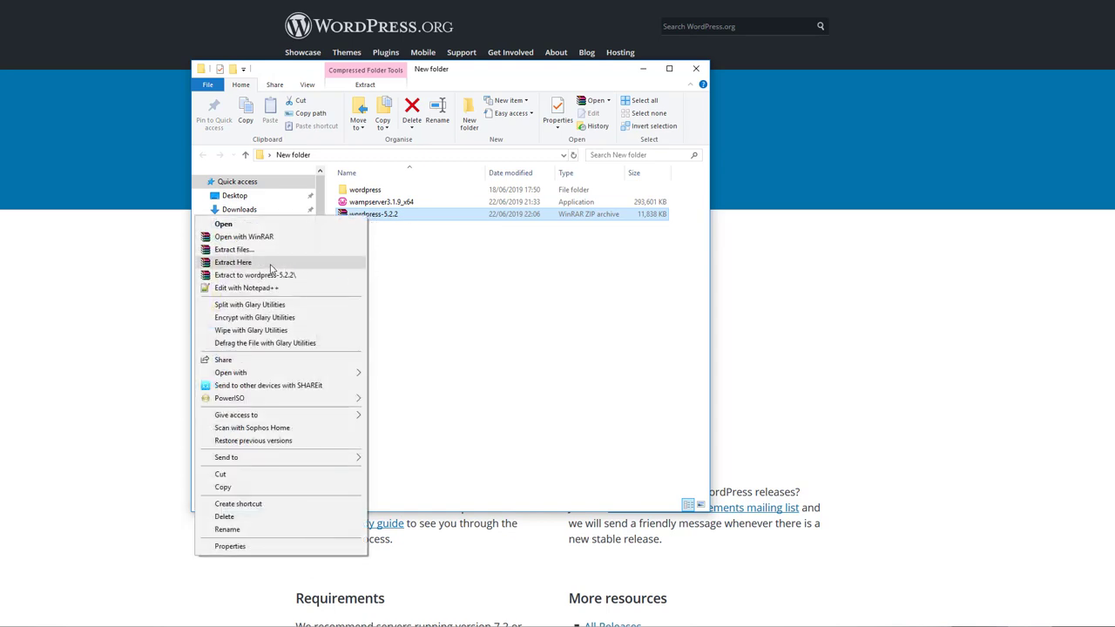
pyautogui.click(363, 194)
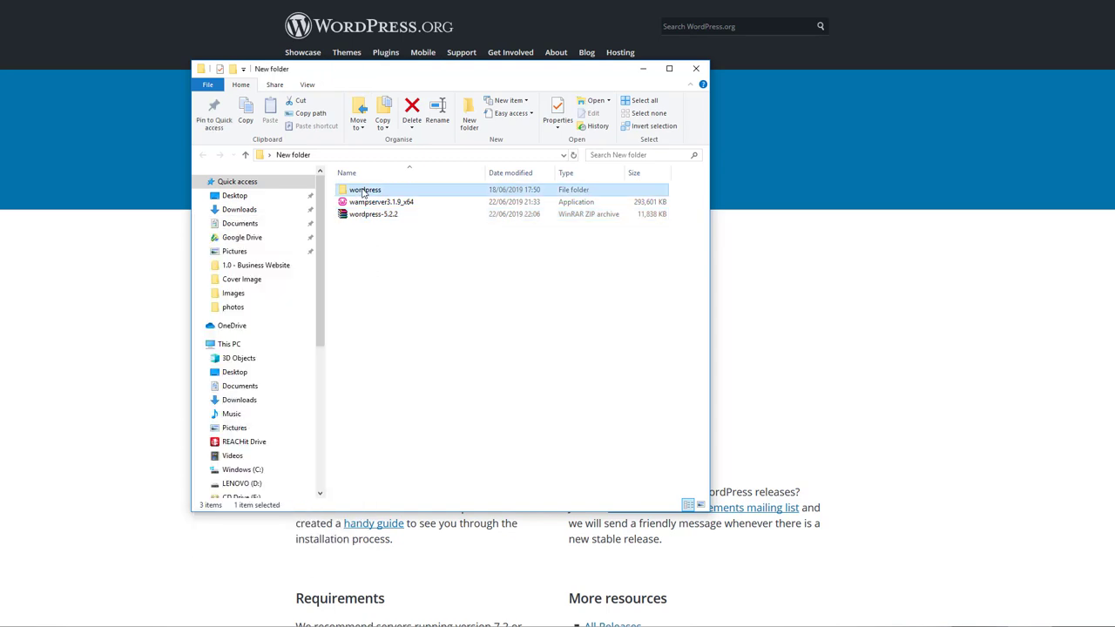
pyautogui.doubleClick(363, 193)
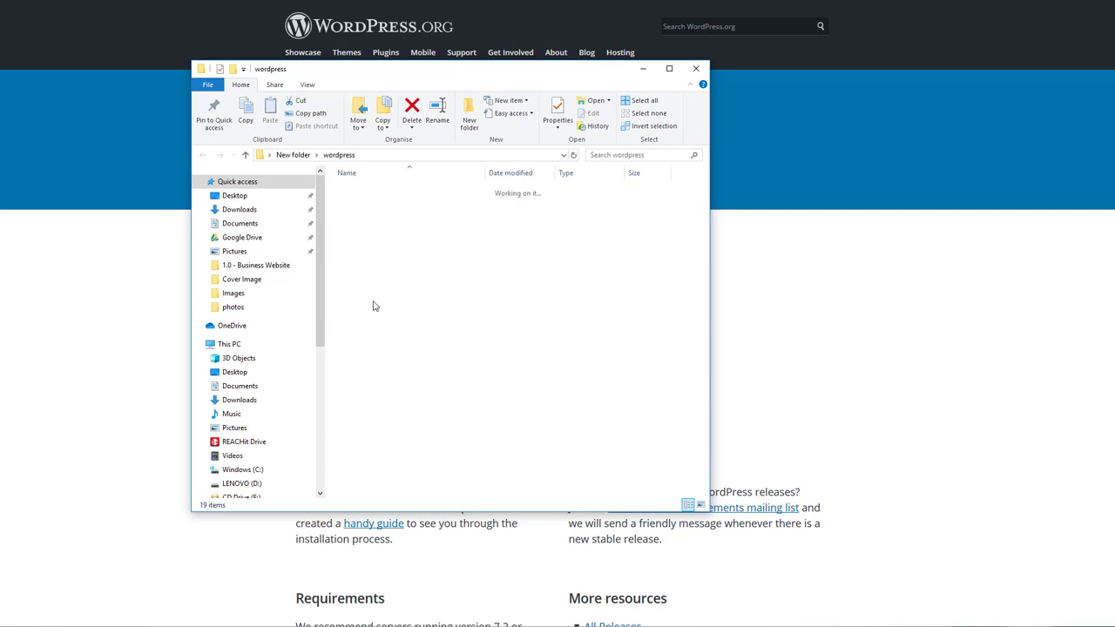
pyautogui.click(201, 156)
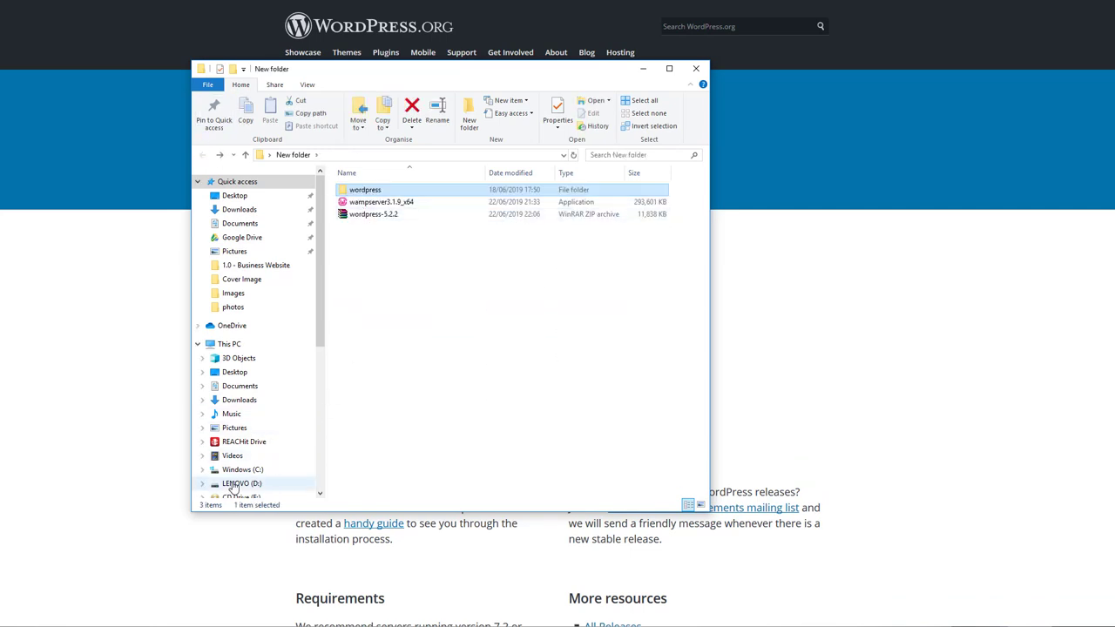
pyautogui.click(559, 354)
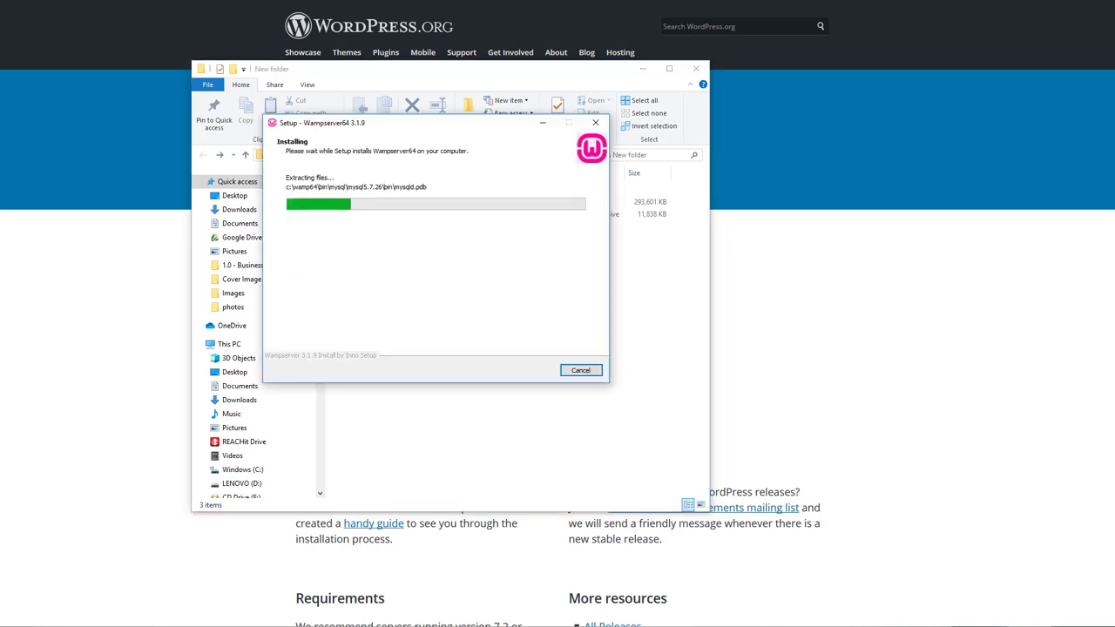
pyautogui.moveTo(392, 123); pyautogui.dragTo(274, 139)
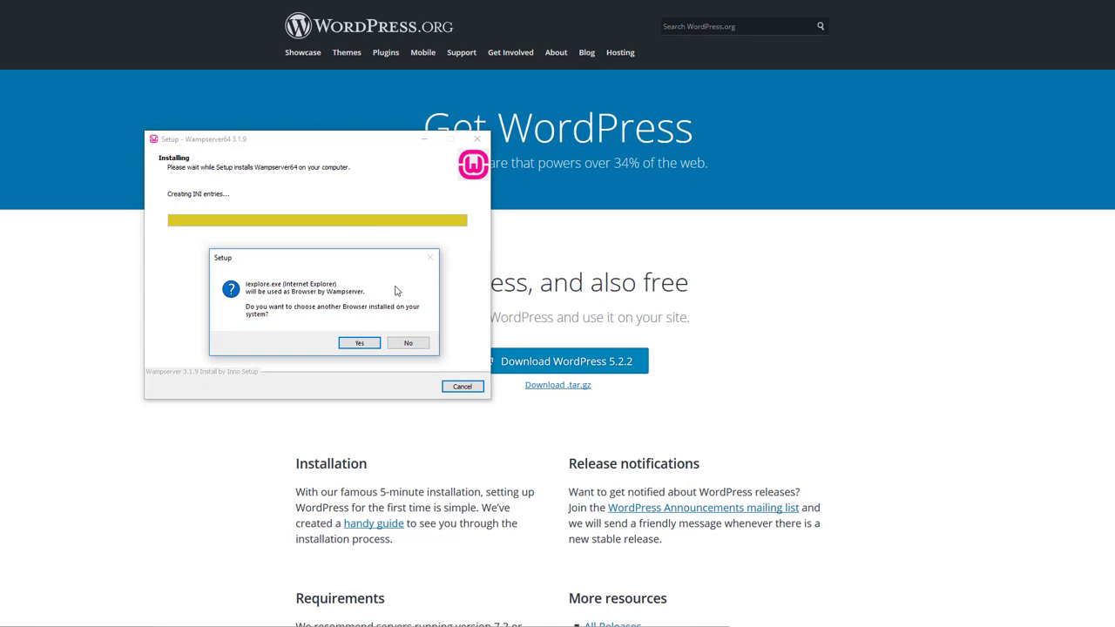
# Keep Internet Explorer and Notepad as Wampserver's defaults, then finish the setup wizard.
pyautogui.press('Tab')
pyautogui.press('Return')
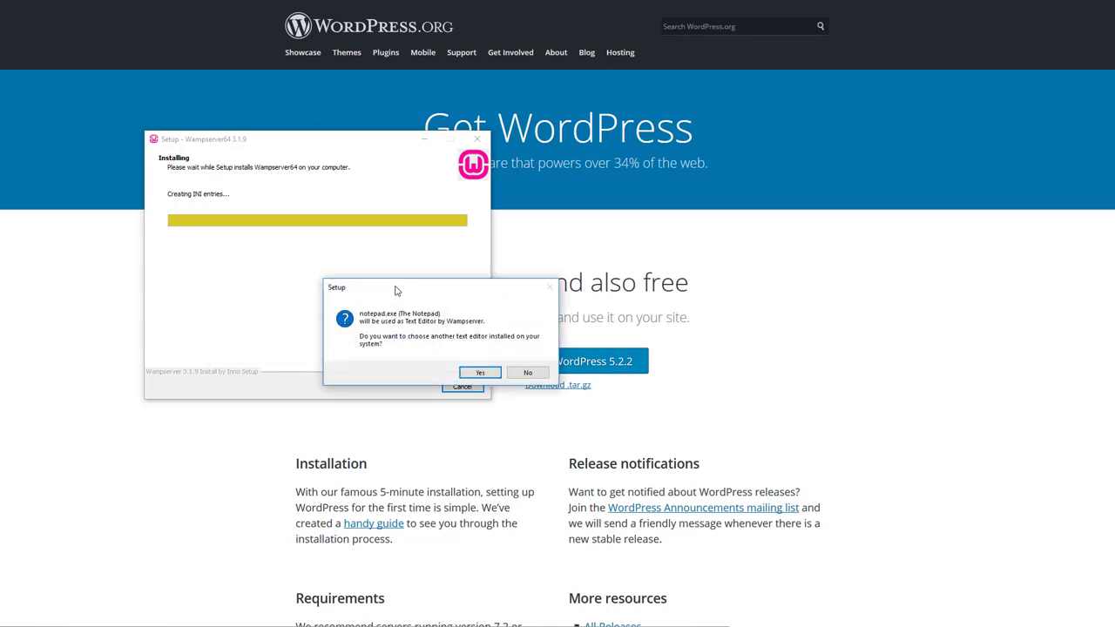
pyautogui.press('Tab')
pyautogui.press('Return')
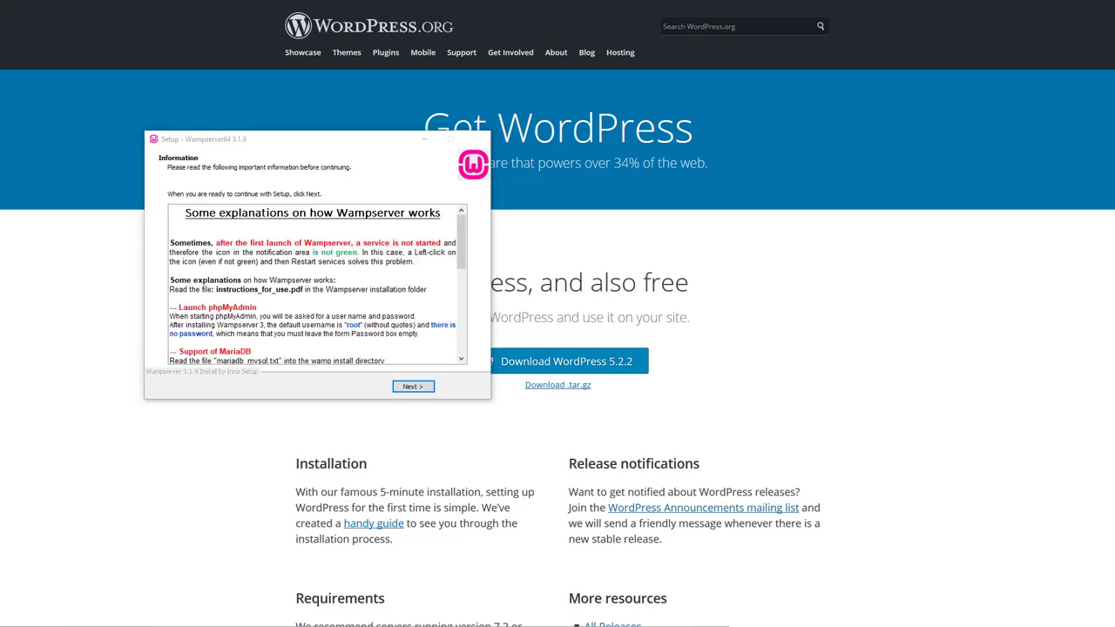
pyautogui.click(406, 389)
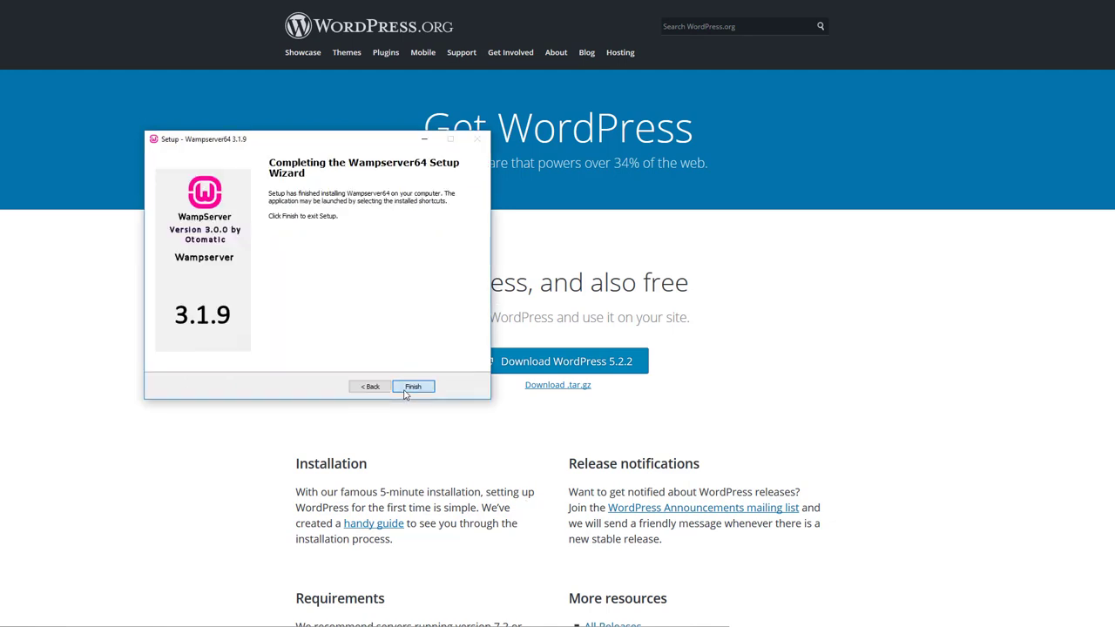
pyautogui.click(413, 387)
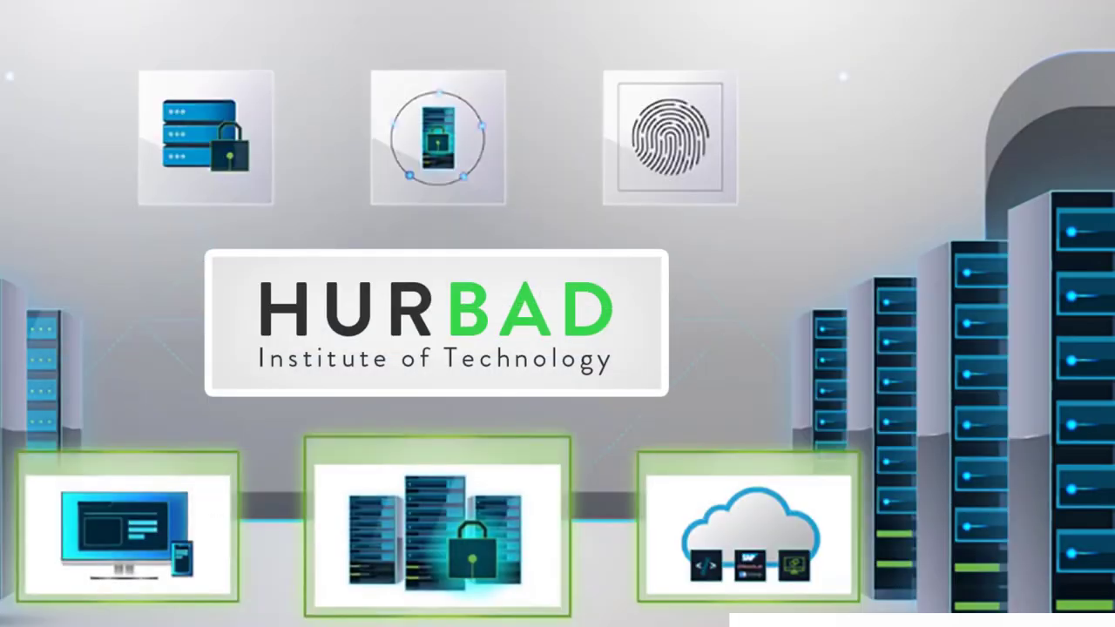
# Run the Wampserver64 desktop shortcut as administrator.
pyautogui.moveTo(206, 86); pyautogui.dragTo(571, 137)
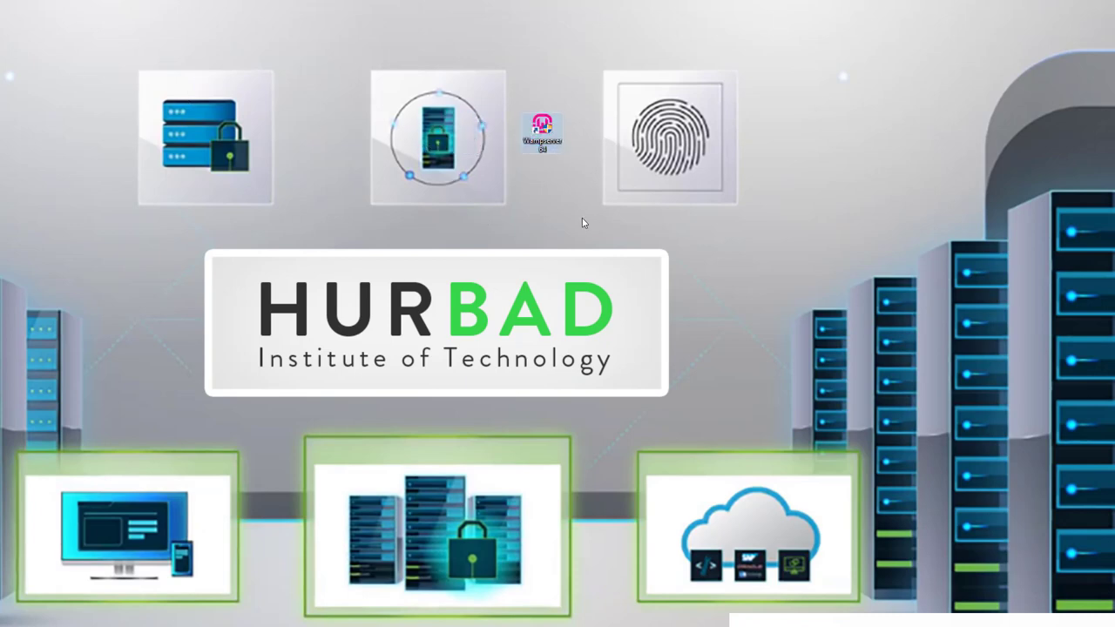
pyautogui.rightClick(537, 129)
pyautogui.click(378, 160)
# Mark the servers and cloud image with red lines, clear them, and close WampServer's menu.
pyautogui.moveTo(934, 352)
pyautogui.mouseDown()
pyautogui.moveTo(967, 499)
pyautogui.moveTo(897, 462)
pyautogui.mouseUp()
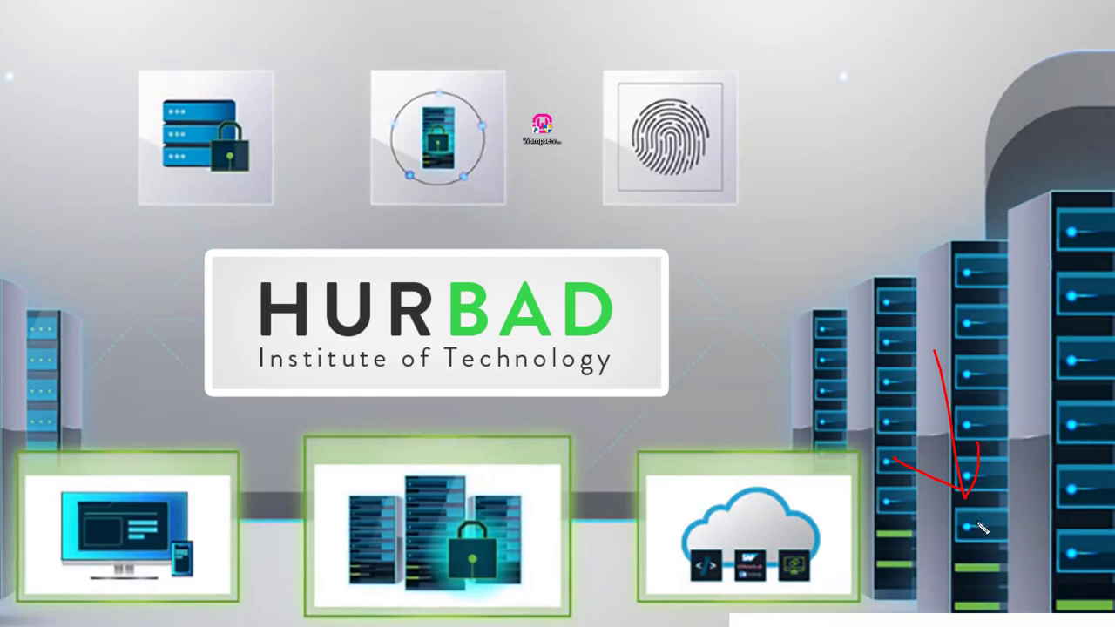
pyautogui.moveTo(931, 524); pyautogui.dragTo(983, 517)
pyautogui.moveTo(746, 521); pyautogui.dragTo(819, 523)
pyautogui.moveTo(751, 496); pyautogui.dragTo(823, 491)
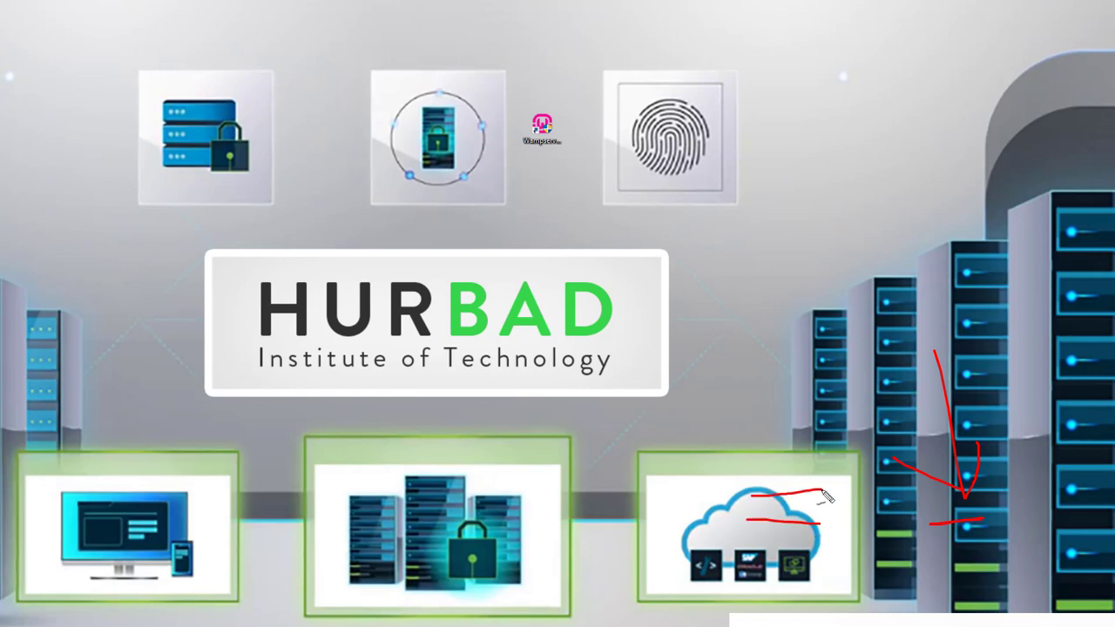
pyautogui.moveTo(712, 432); pyautogui.dragTo(881, 429)
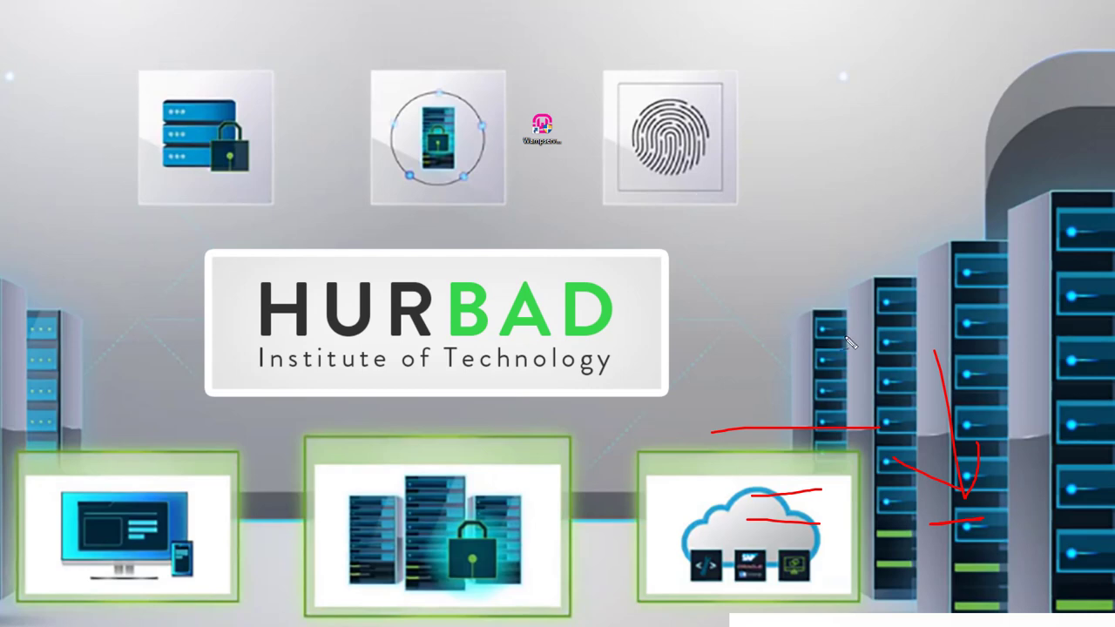
pyautogui.press('Escape')
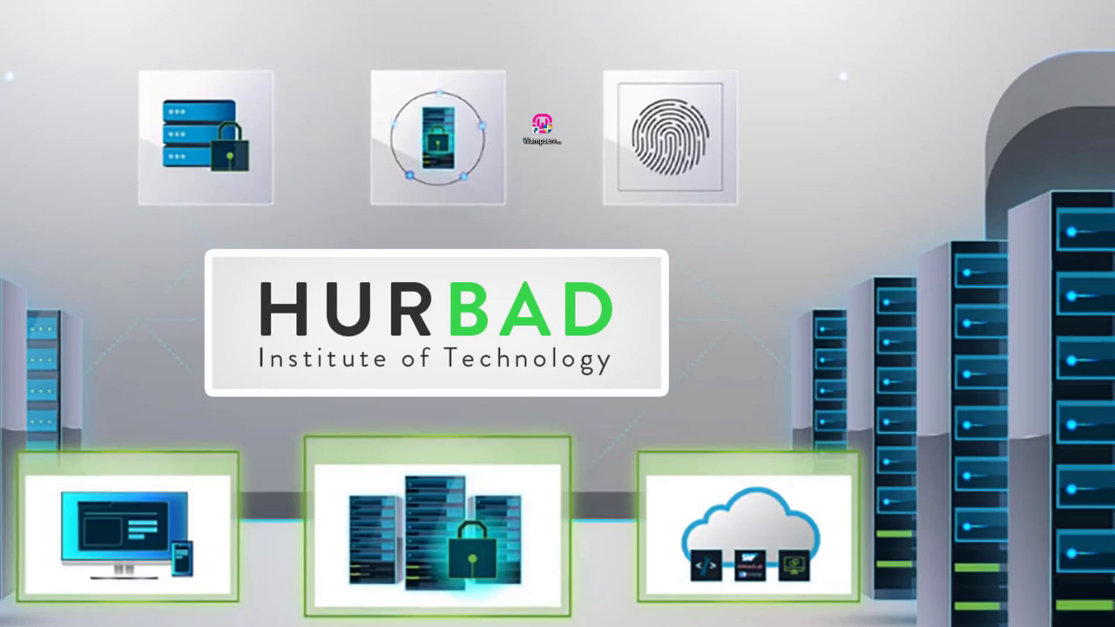
pyautogui.click(542, 129)
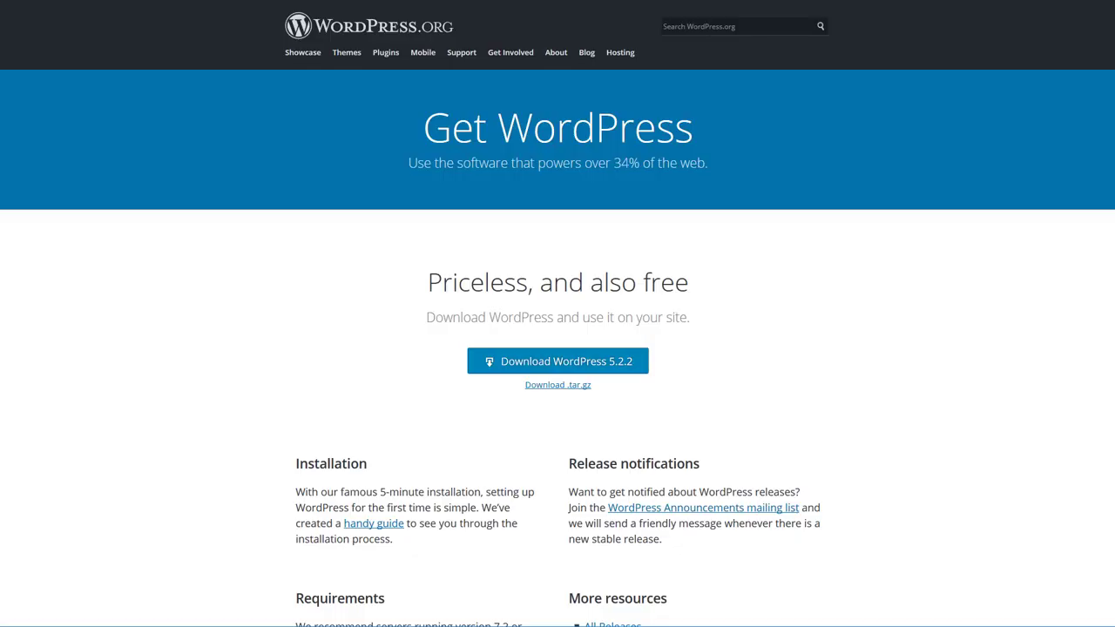
# Load localhost to see the WampServer page listing Apache 2.4.39 and PHP 7.2.18.
pyautogui.hotkey('ctrl', 'l')
pyautogui.write('localhost')
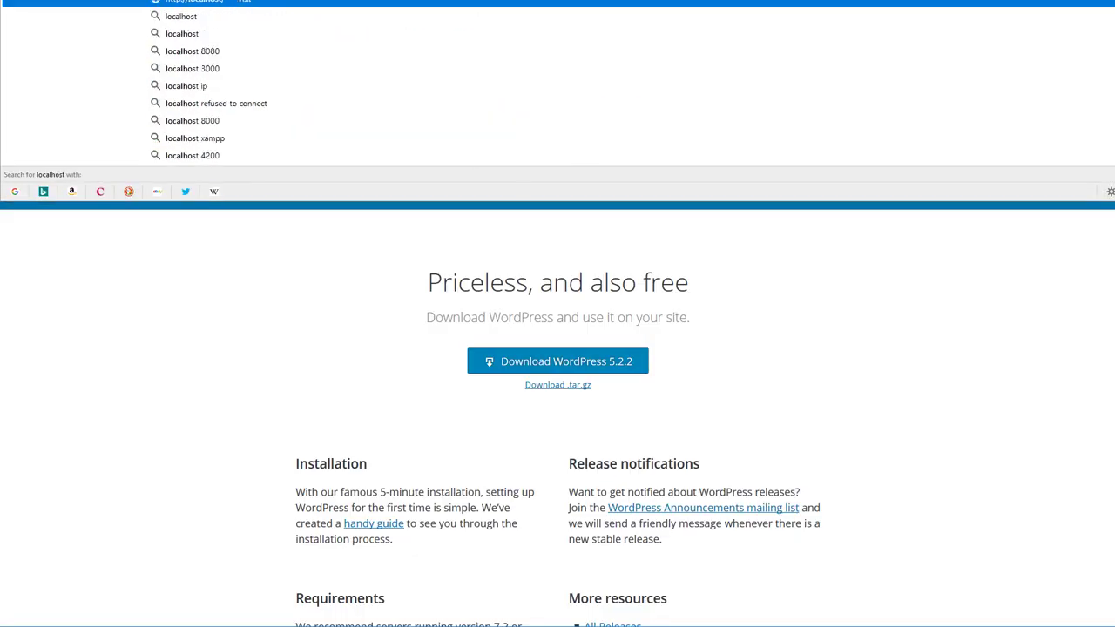
pyautogui.press('Return')
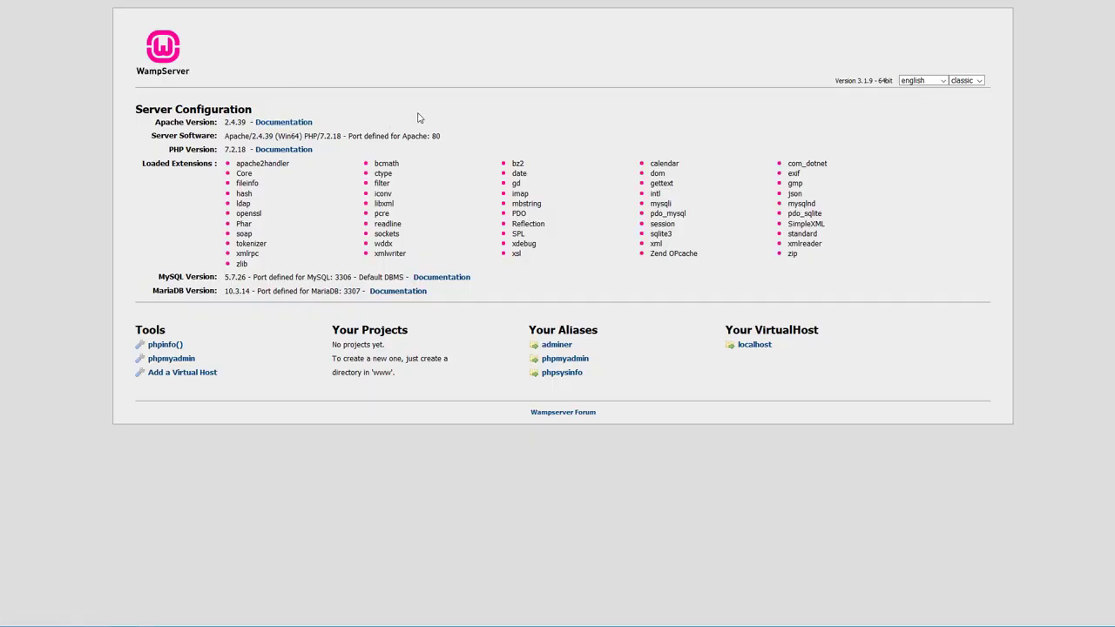
# Check the hidden notification icons, then show the desktop.
pyautogui.click(1024, 626)
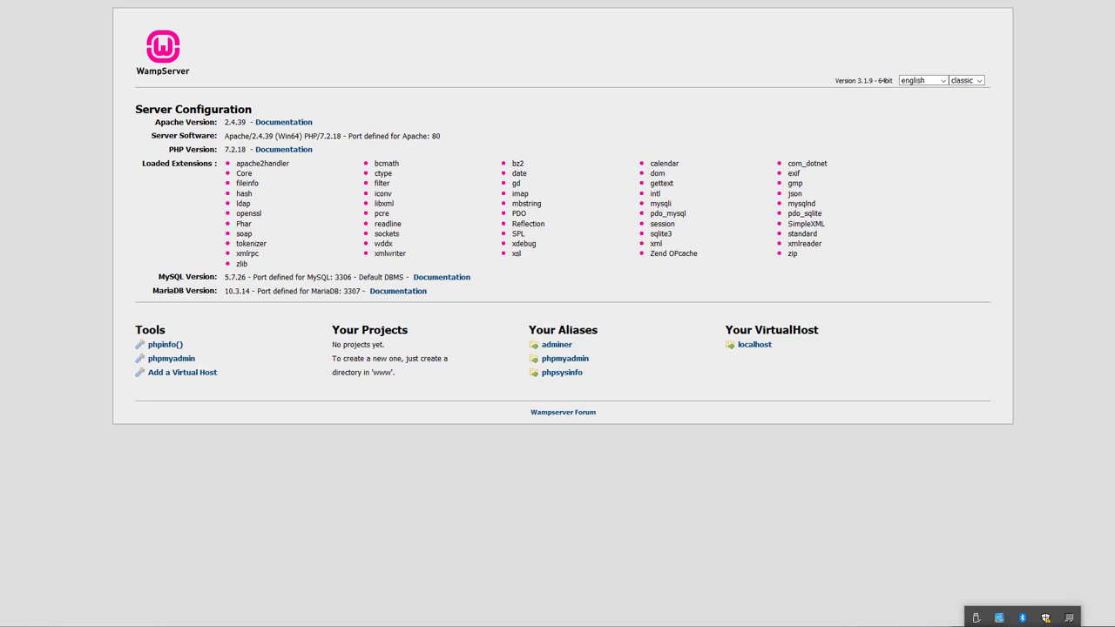
pyautogui.click(462, 100)
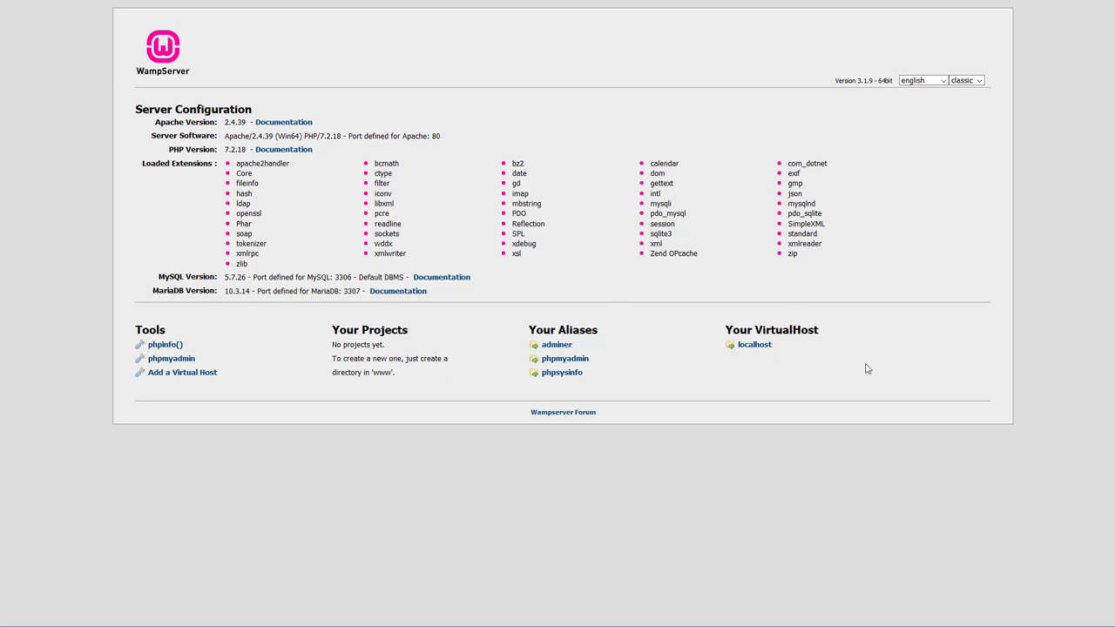
pyautogui.press('super+d')
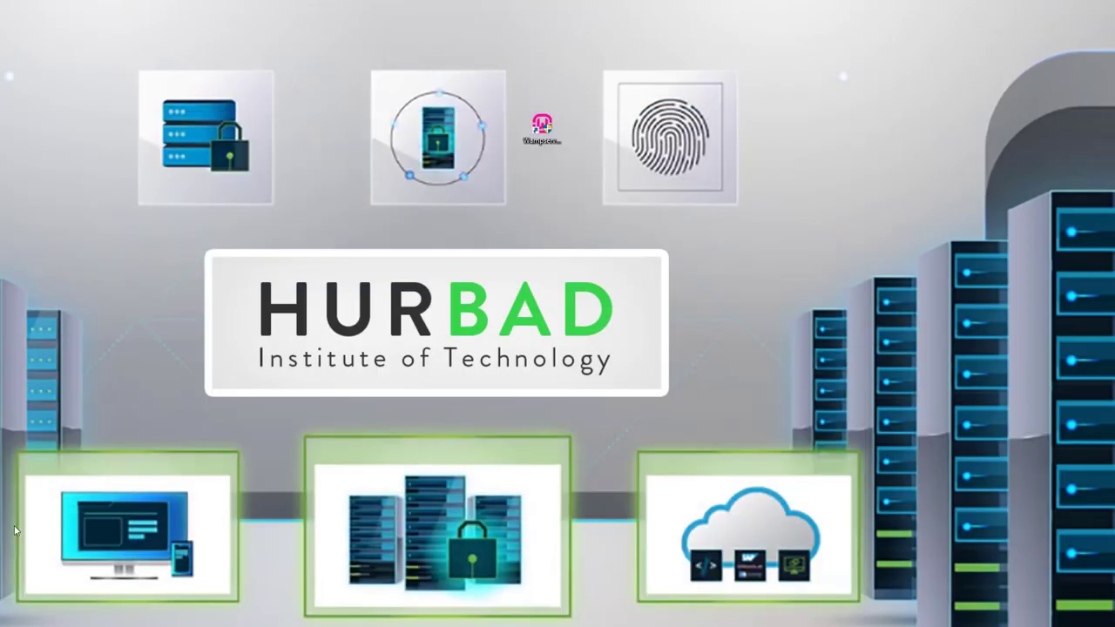
# Copy the wordpress folder from New folder.
pyautogui.hotkey('alt', 'Tab')
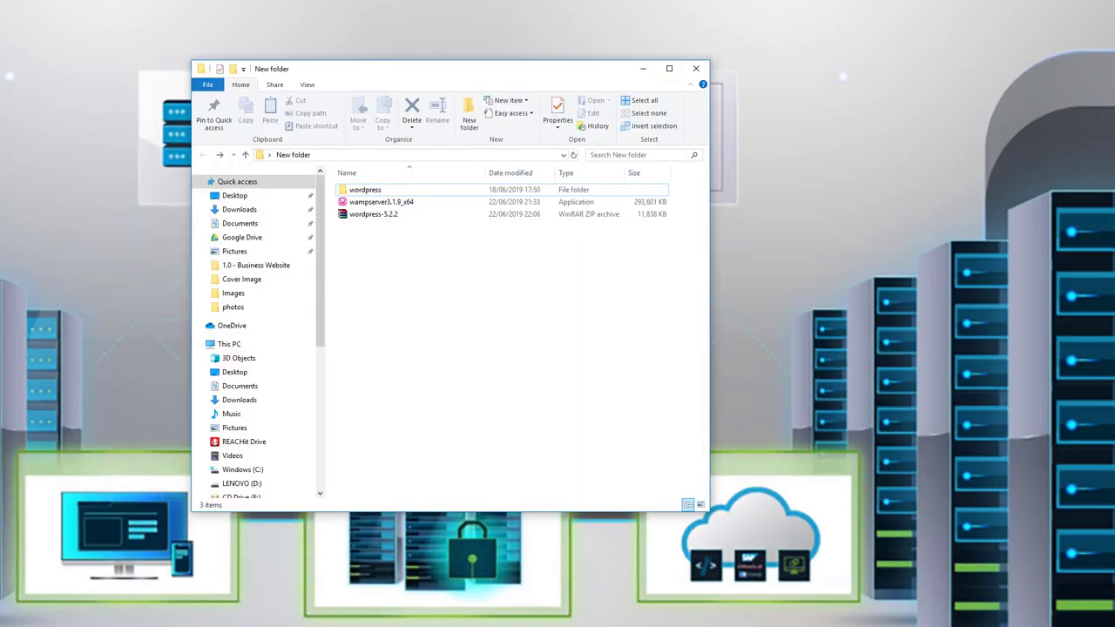
pyautogui.click(370, 191)
pyautogui.doubleClick(370, 191)
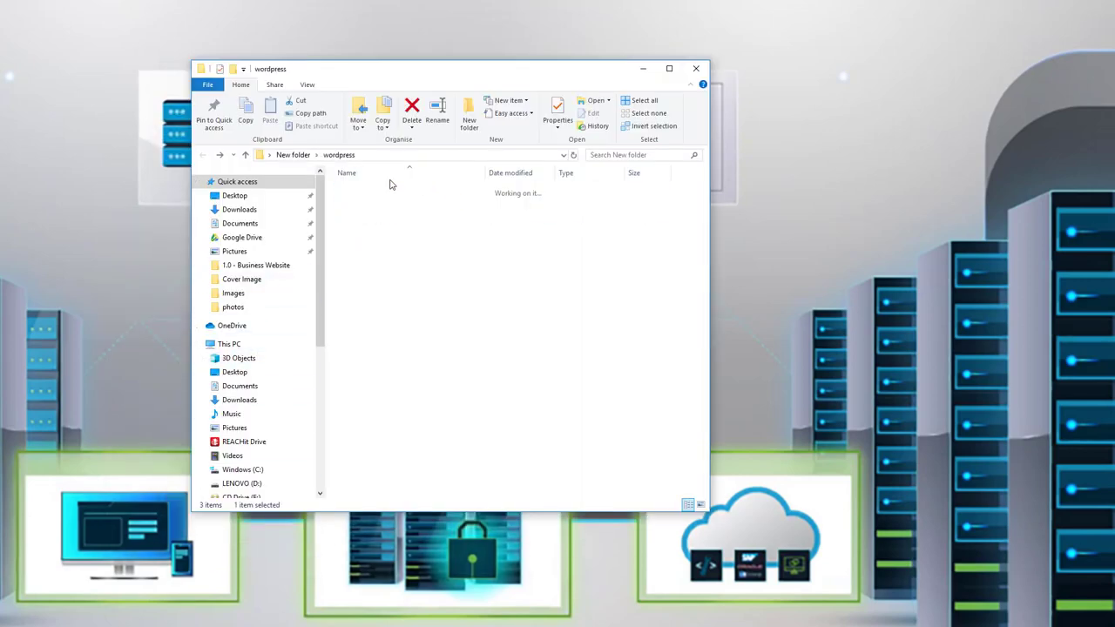
pyautogui.hotkey('alt', 'Left')
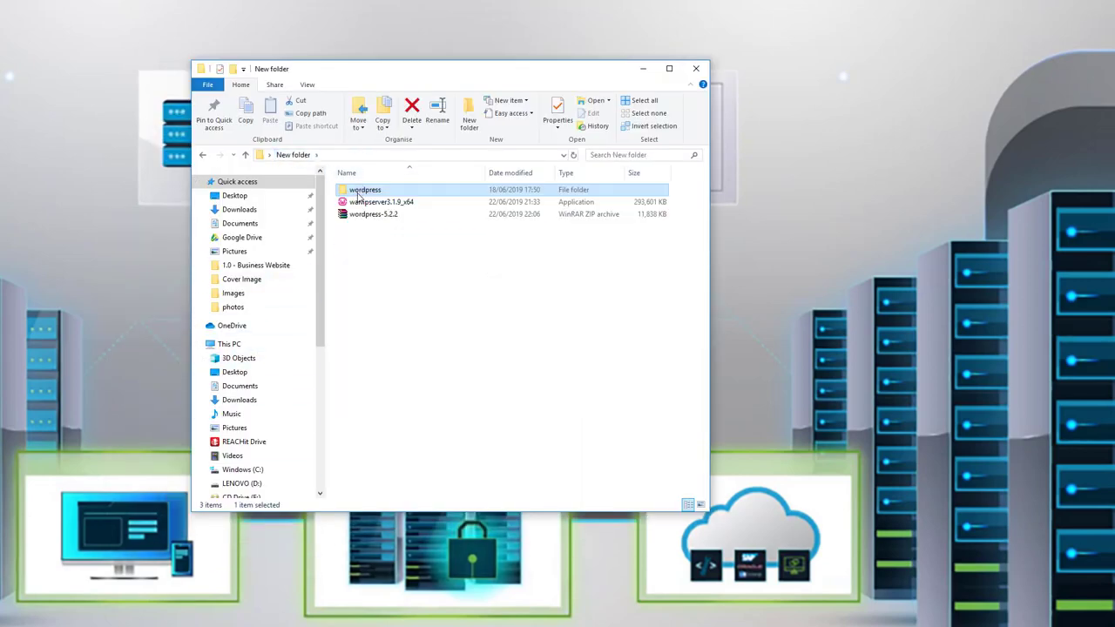
pyautogui.rightClick(361, 190)
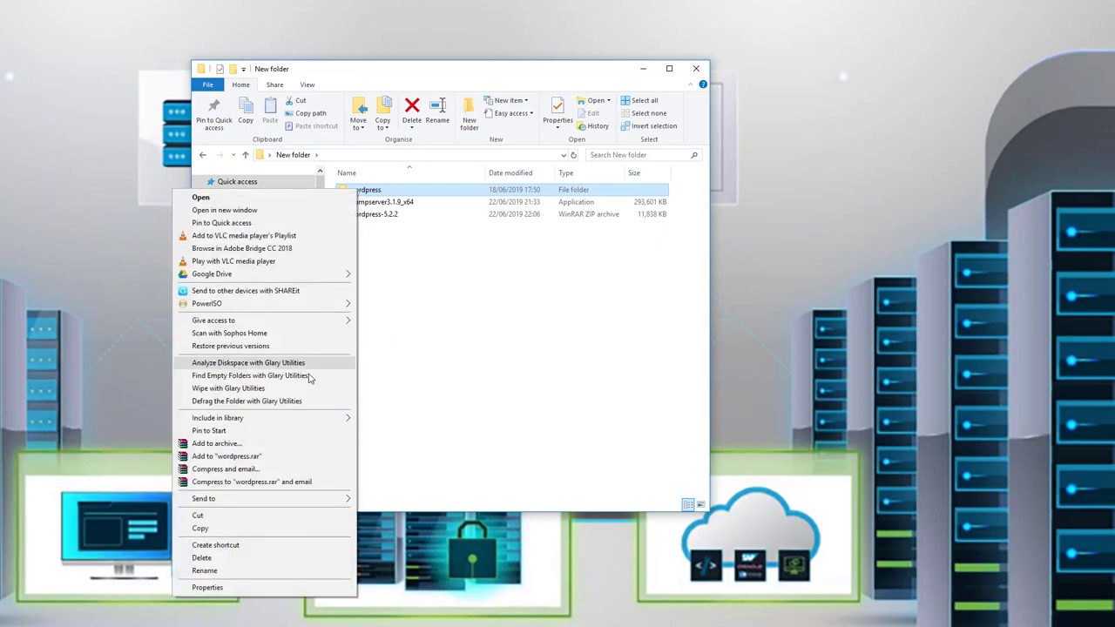
pyautogui.click(205, 528)
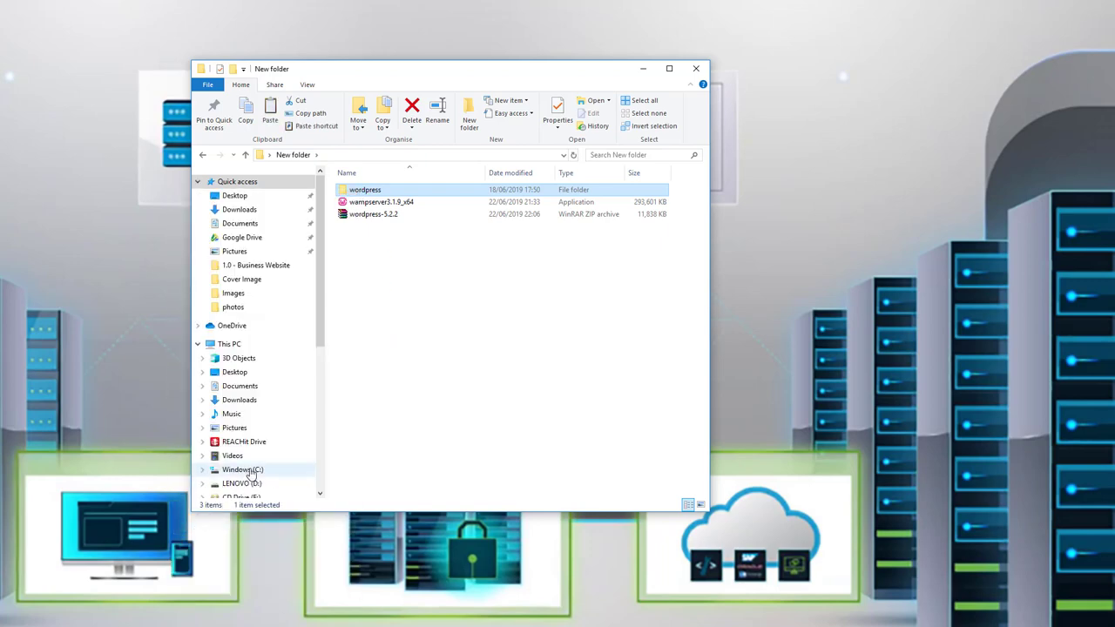
# Paste the wordpress folder into Windows (C:) > wamp64 > www, copying 2,028 items.
pyautogui.click(244, 472)
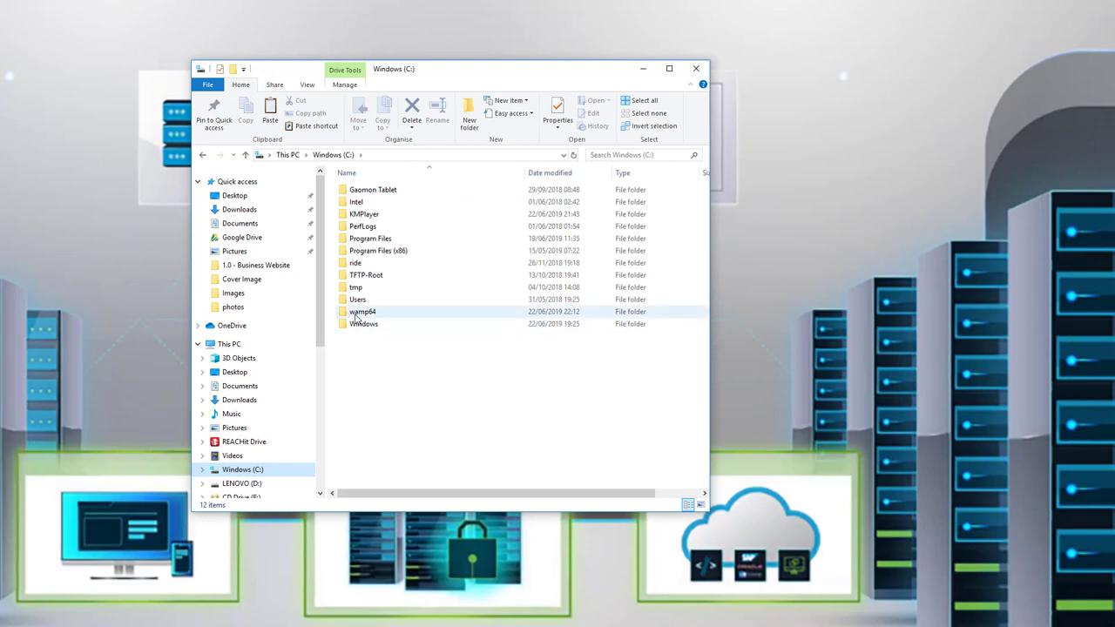
pyautogui.click(364, 313)
pyautogui.doubleClick(365, 316)
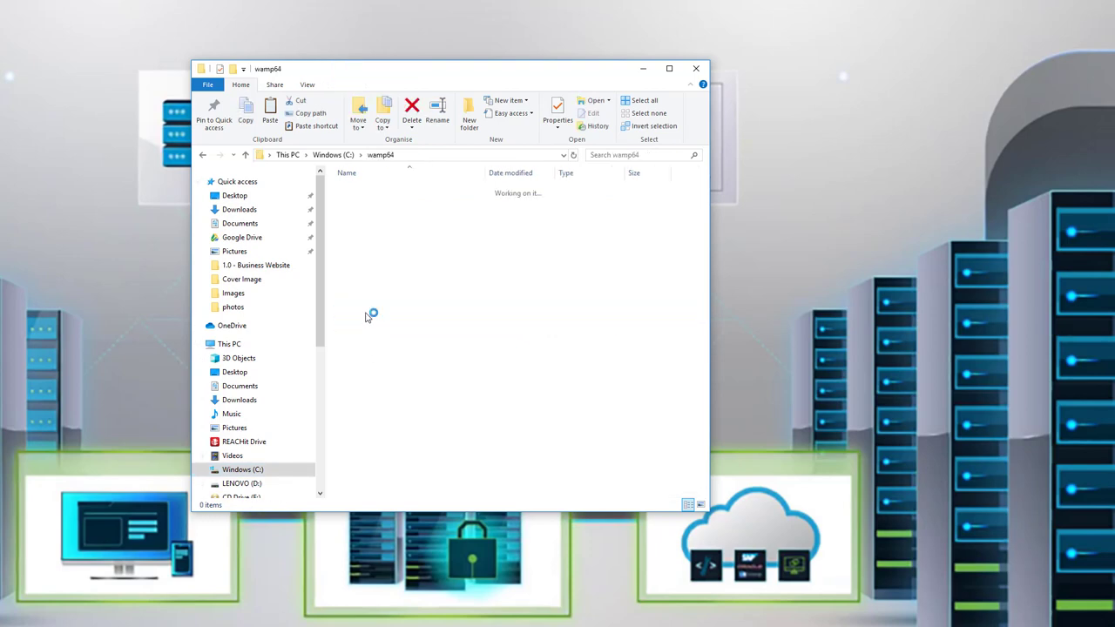
pyautogui.doubleClick(357, 290)
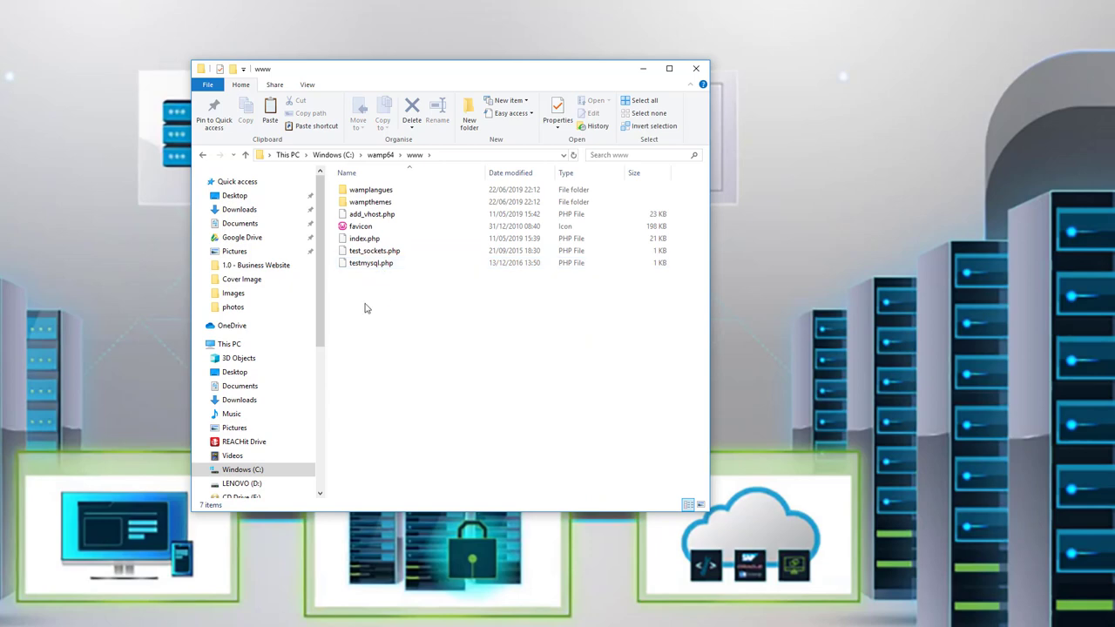
pyautogui.rightClick(364, 307)
pyautogui.click(233, 414)
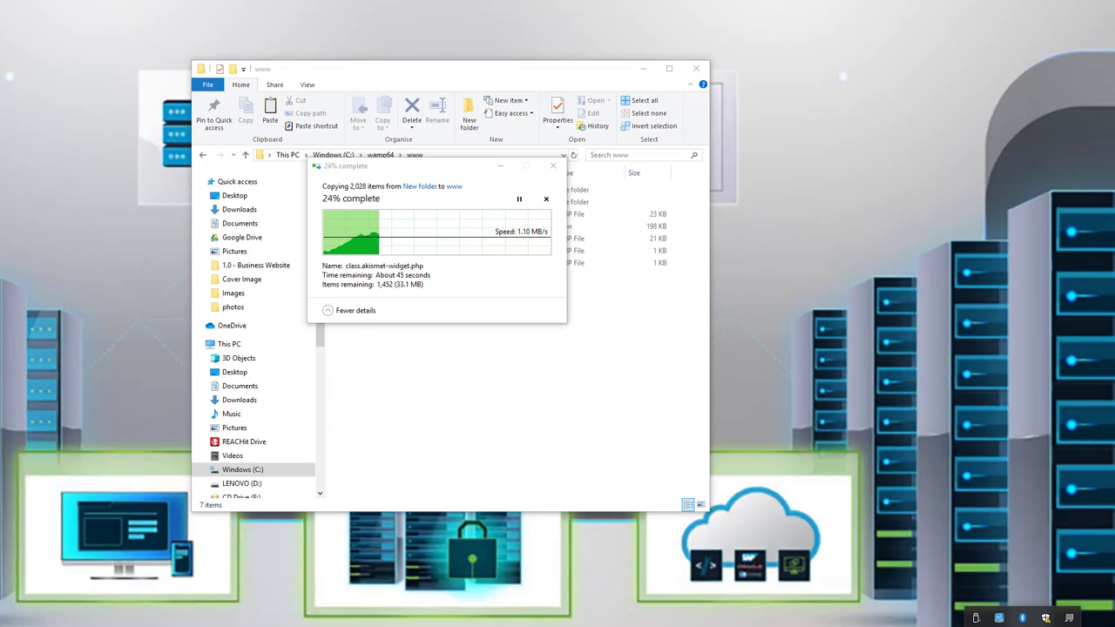
# Bring up and dismiss the WampServer tray menu twice.
pyautogui.click(1046, 618)
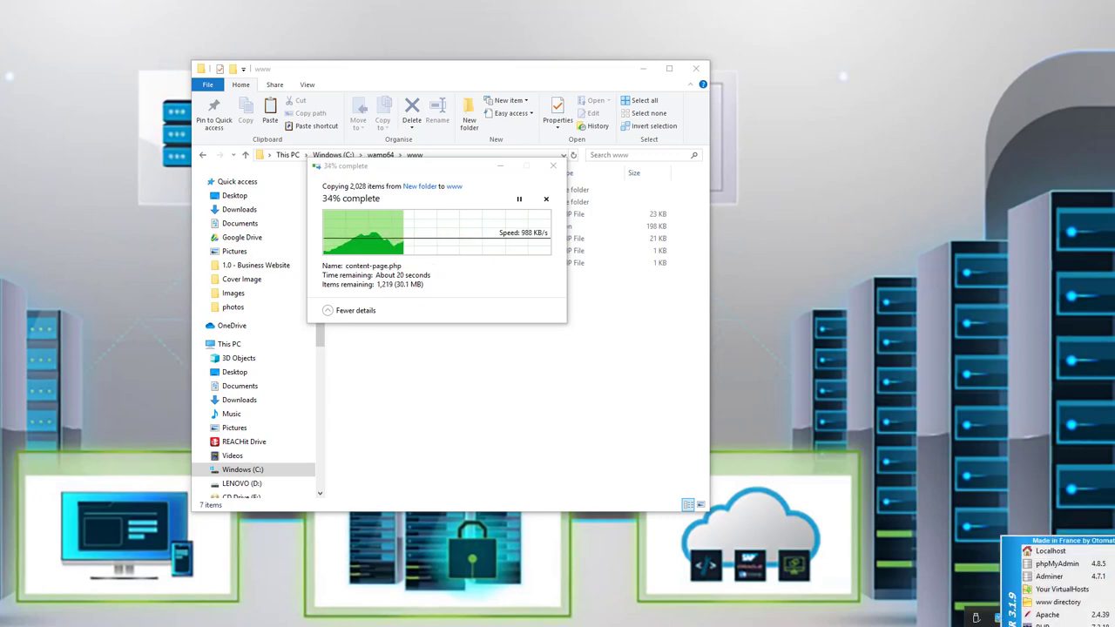
pyautogui.press('Escape')
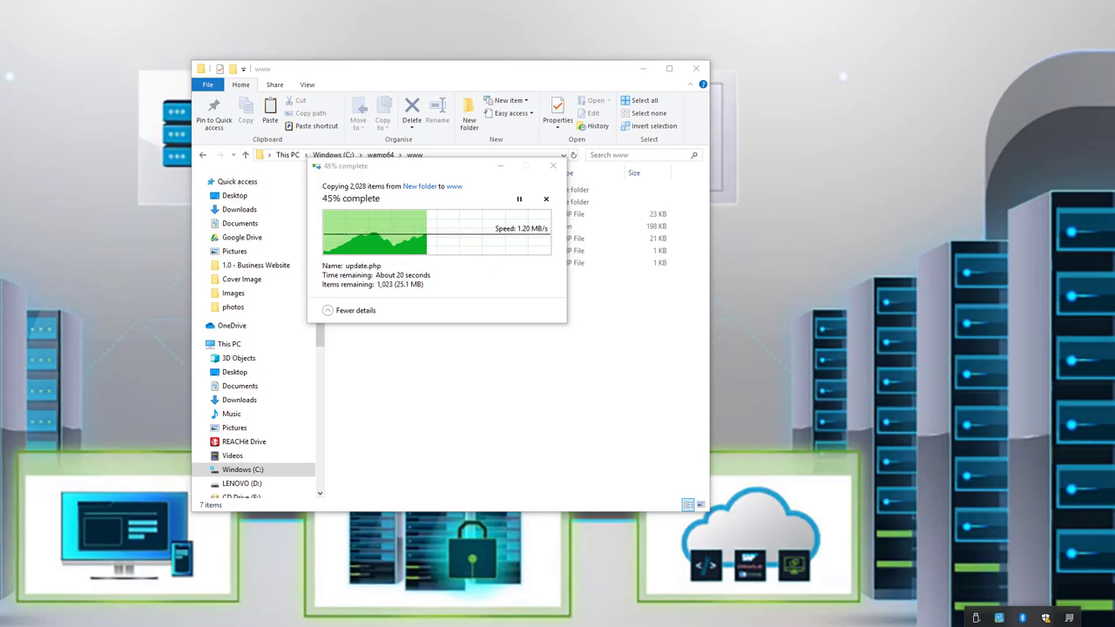
pyautogui.click(1045, 617)
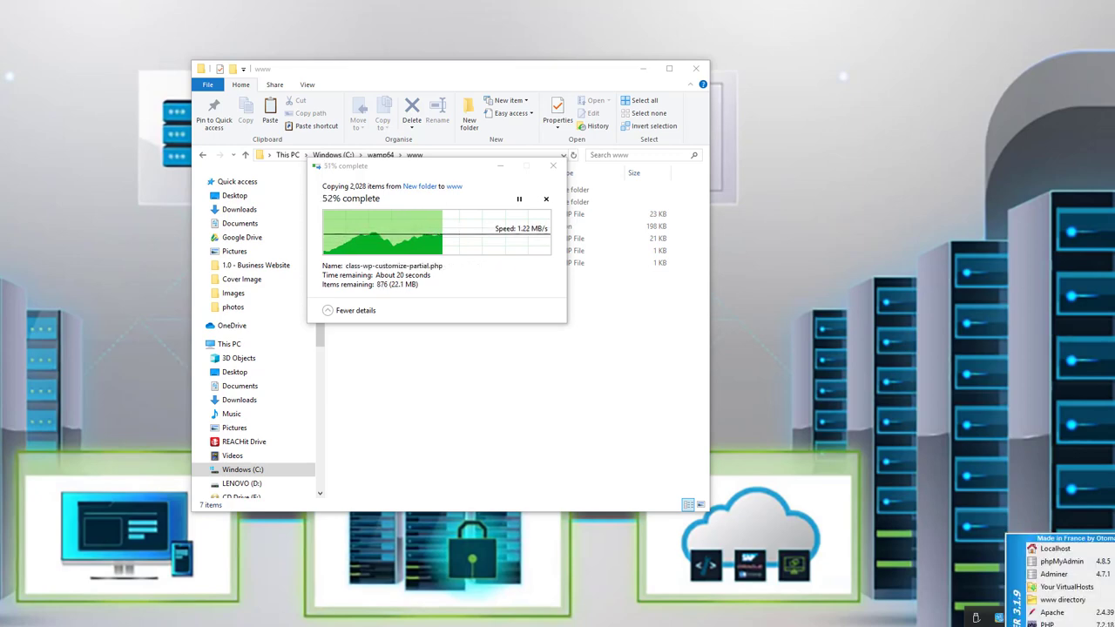
pyautogui.press('Escape')
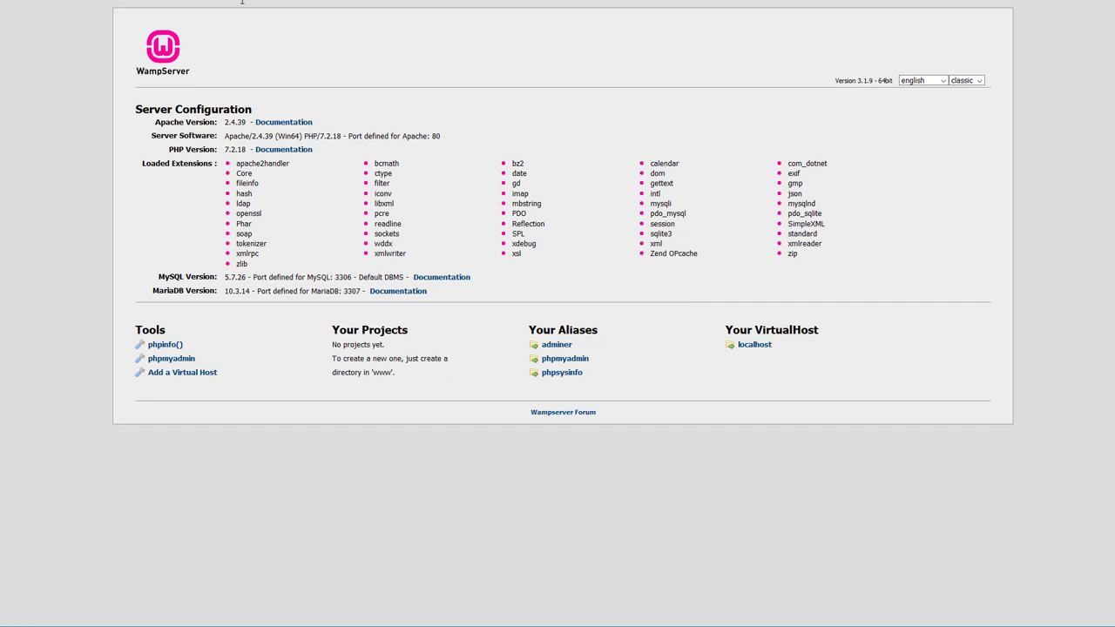
# Reload localhost to list wordpress under Your Projects, and open phpmyadmin in a new tab.
pyautogui.click(725, 346)
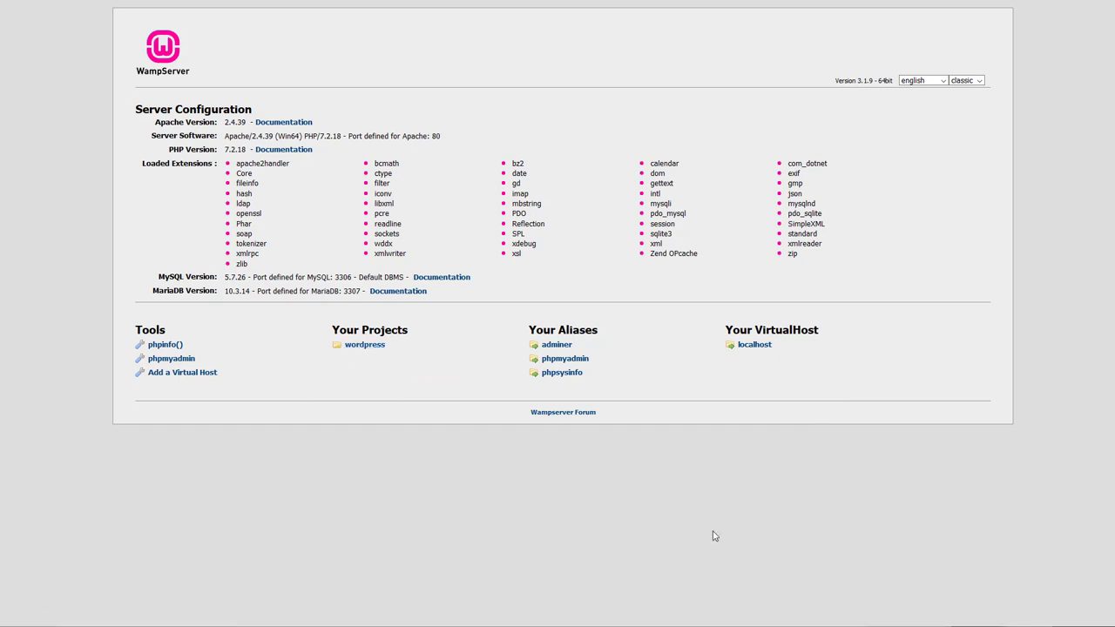
pyautogui.rightClick(566, 364)
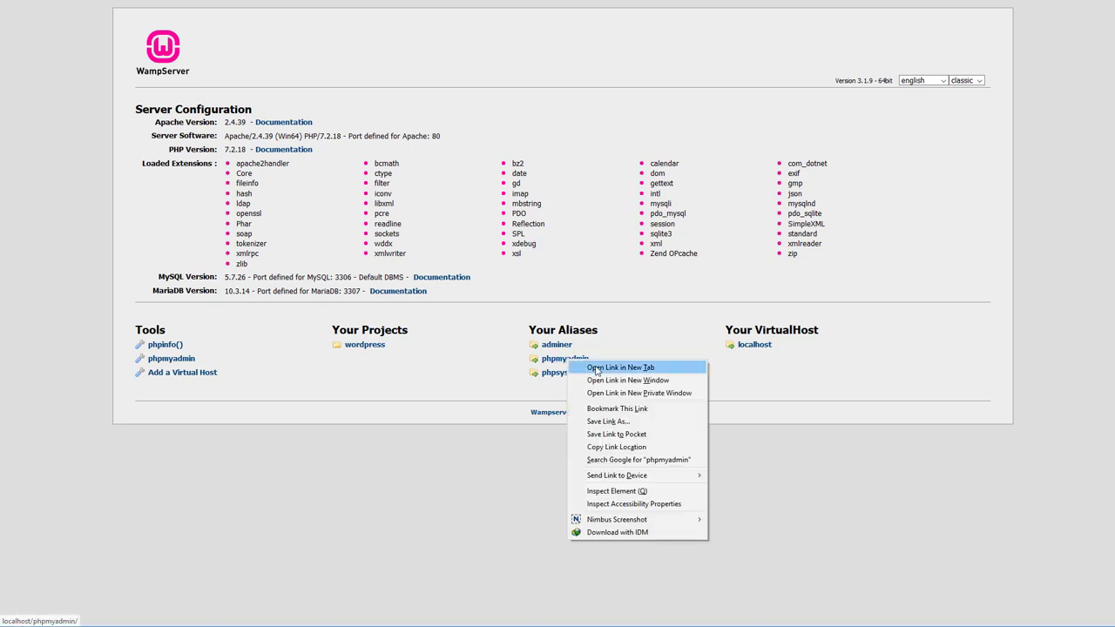
pyautogui.click(595, 365)
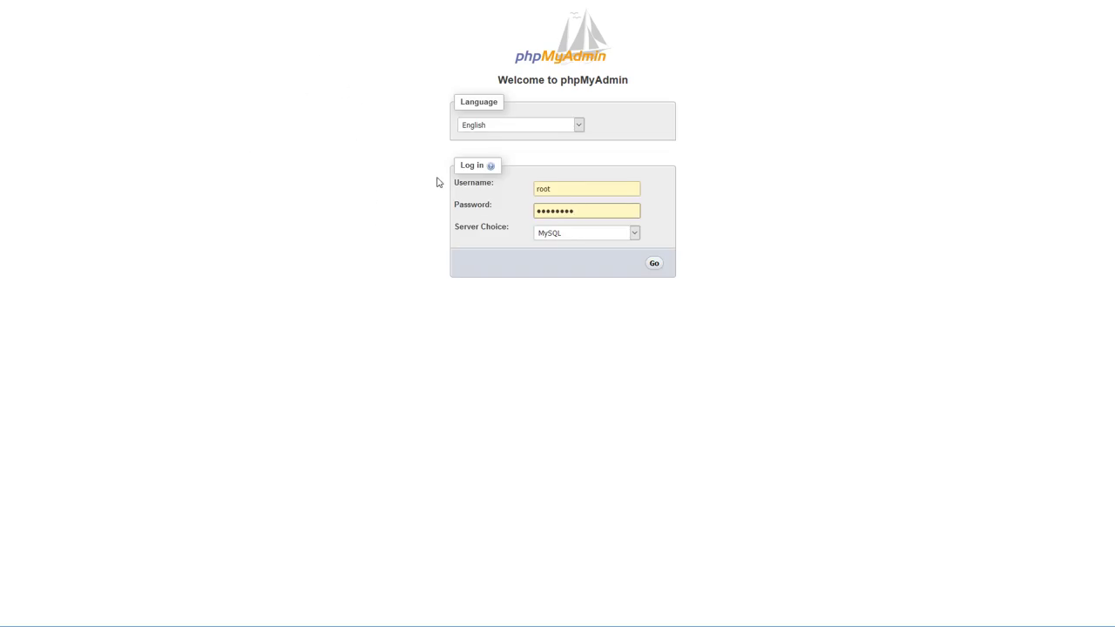
# Log in to phpMyAdmin as the default user with an empty password.
pyautogui.doubleClick(555, 188)
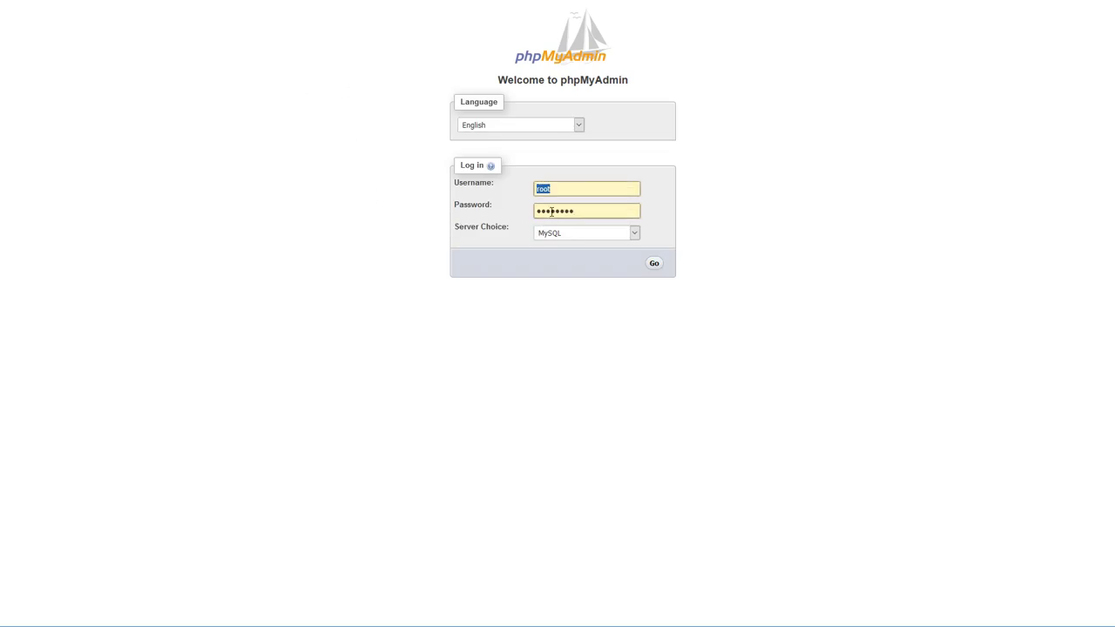
pyautogui.doubleClick(552, 210)
pyautogui.press('BackSpace')
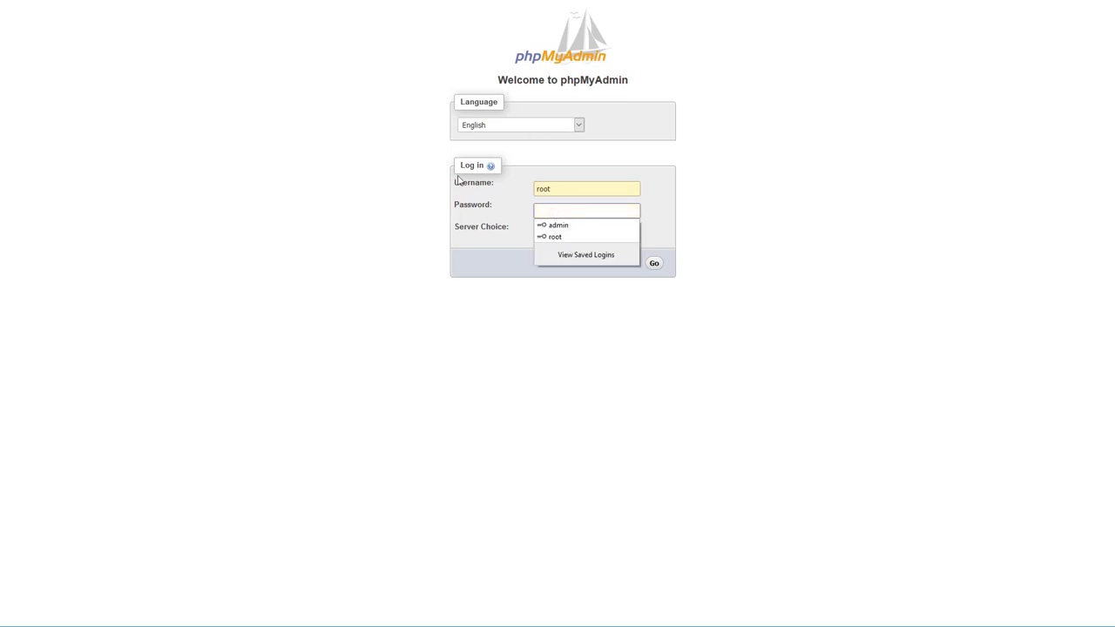
pyautogui.press('Escape')
pyautogui.click(651, 264)
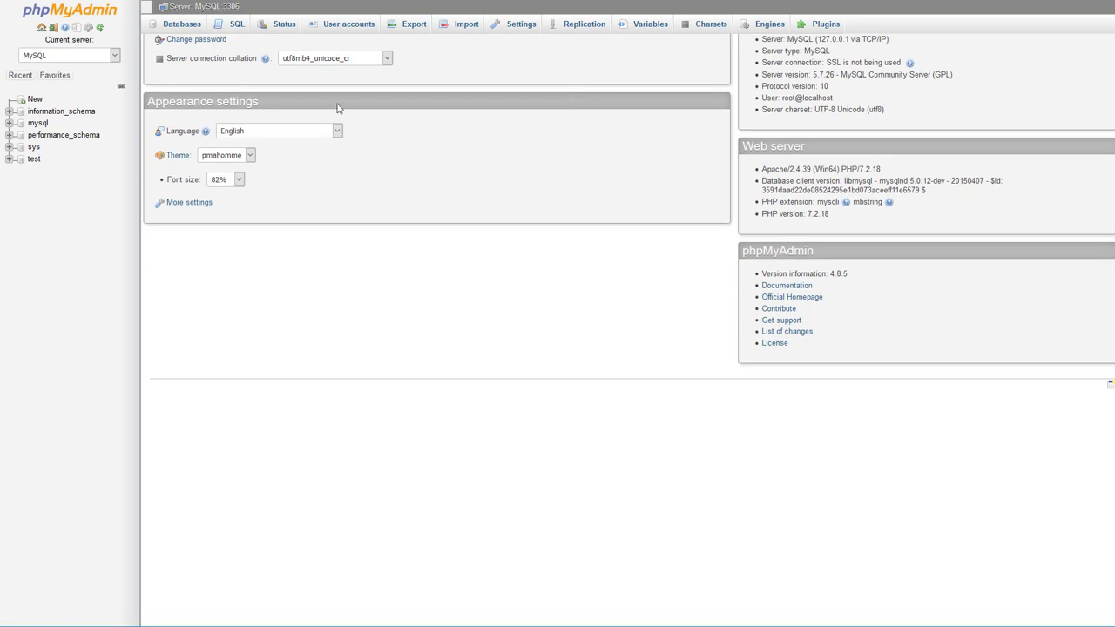
# Create a new database named demo.
pyautogui.click(35, 99)
pyautogui.click(190, 117)
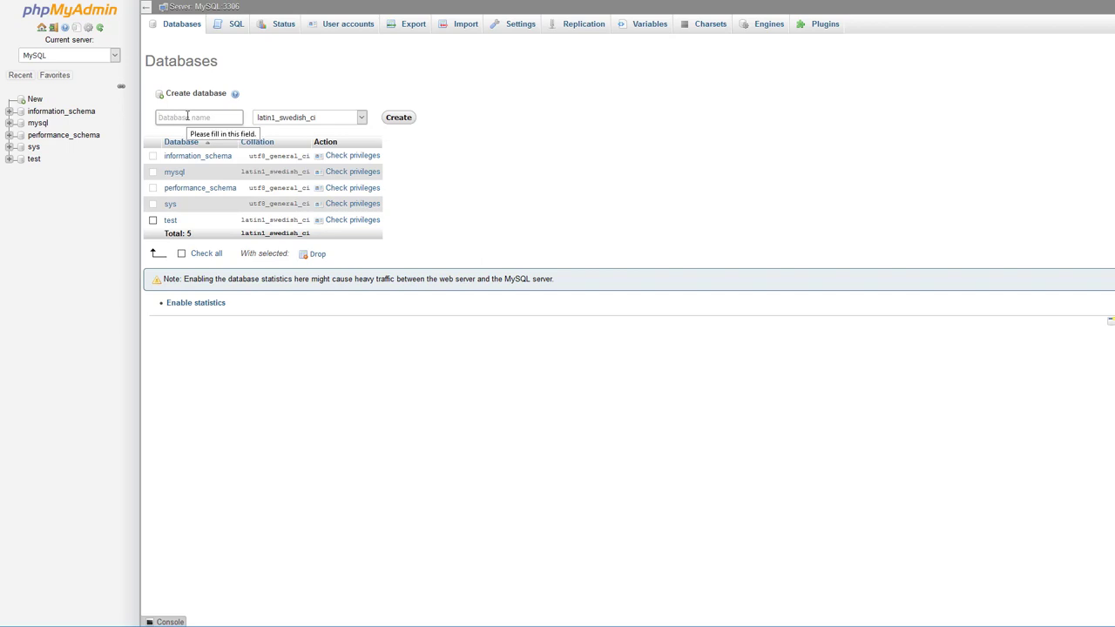
pyautogui.write('demo')
pyautogui.click(401, 119)
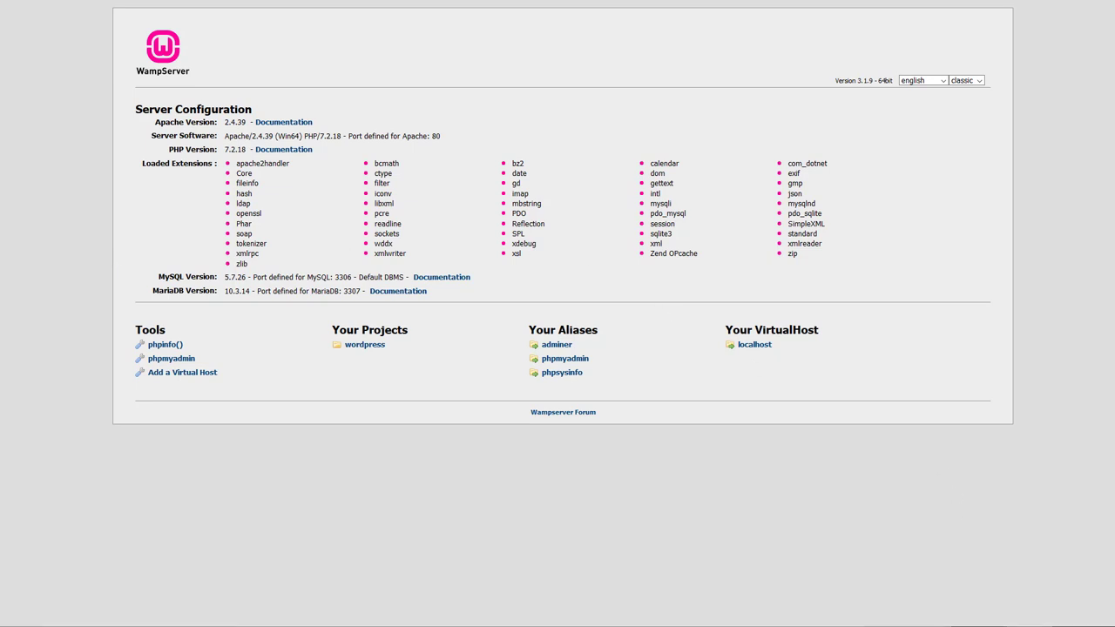
# Open a new Edge window and load localhost/.
pyautogui.hotkey('ctrl', 'n')
pyautogui.moveTo(321, 20); pyautogui.dragTo(321, 22)
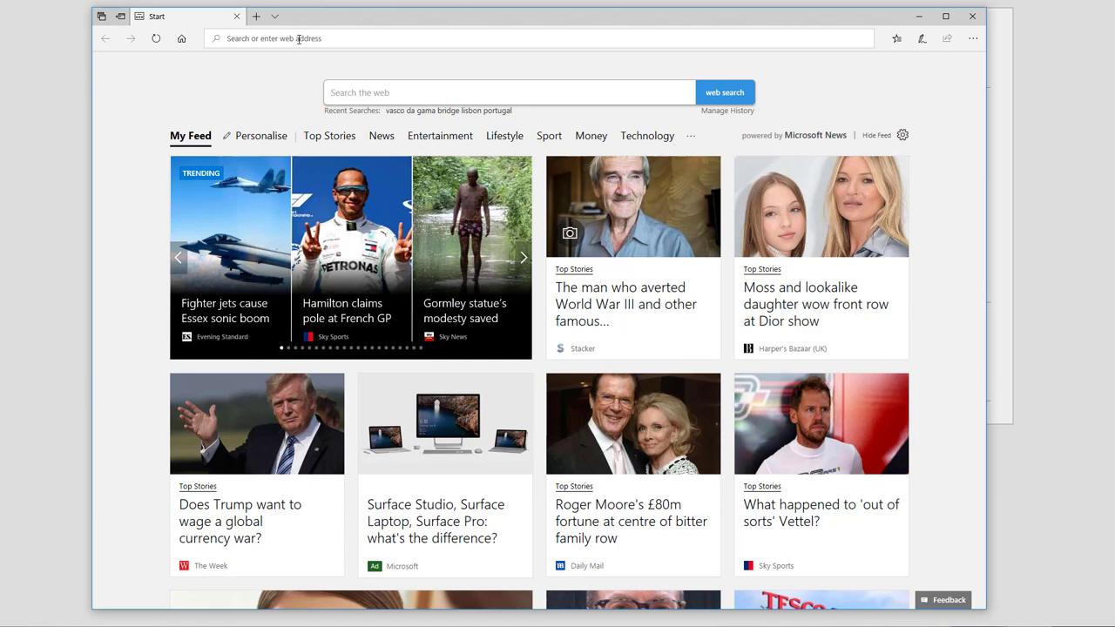
pyautogui.write('localhost/')
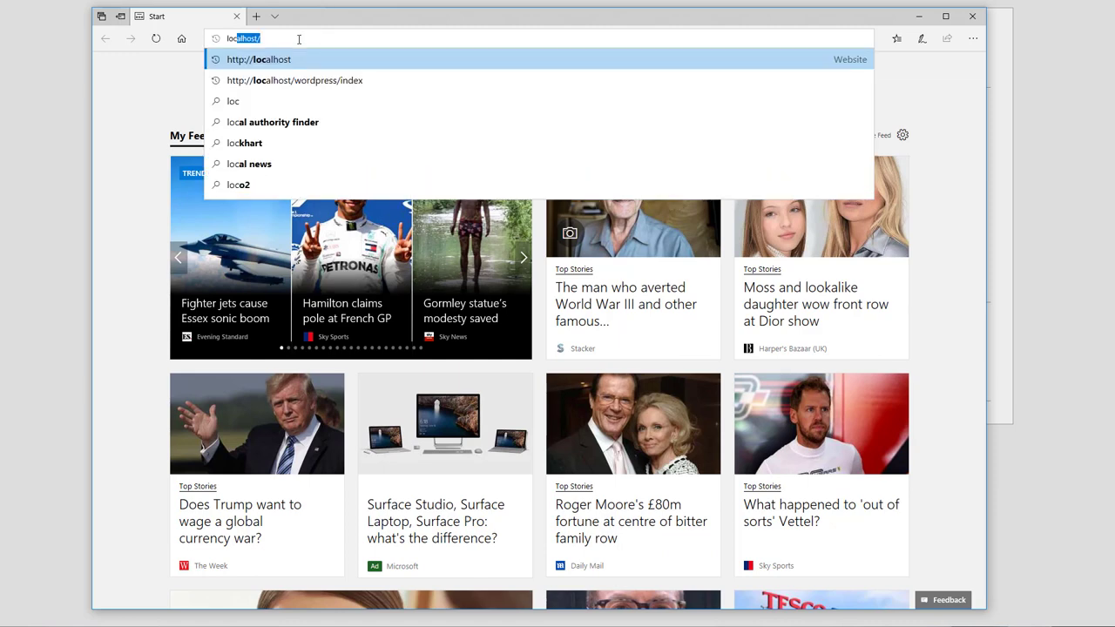
pyautogui.press('Right')
pyautogui.press('Return')
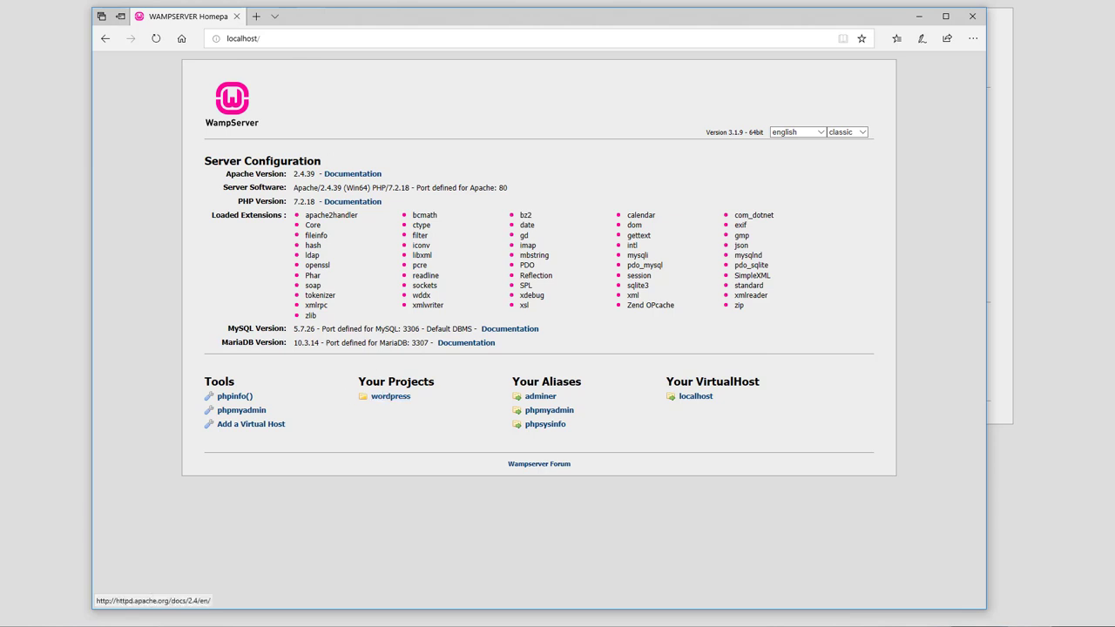
# Try loading localhost/wordpress/index, then go back to the WampServer homepage.
pyautogui.click(291, 45)
pyautogui.click(291, 42)
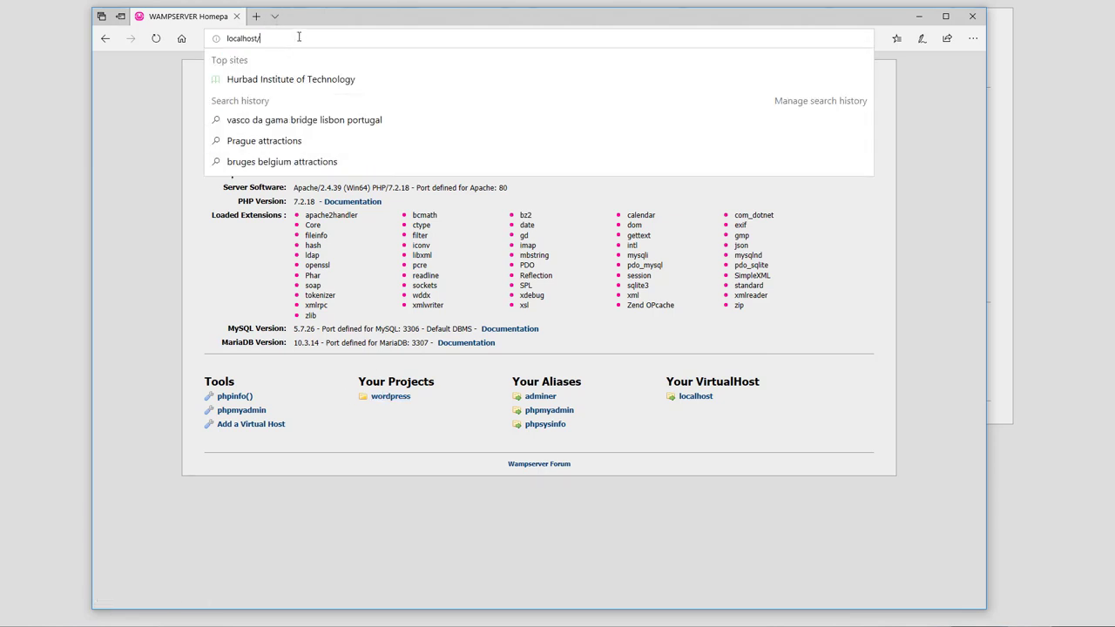
pyautogui.write('wordpress/')
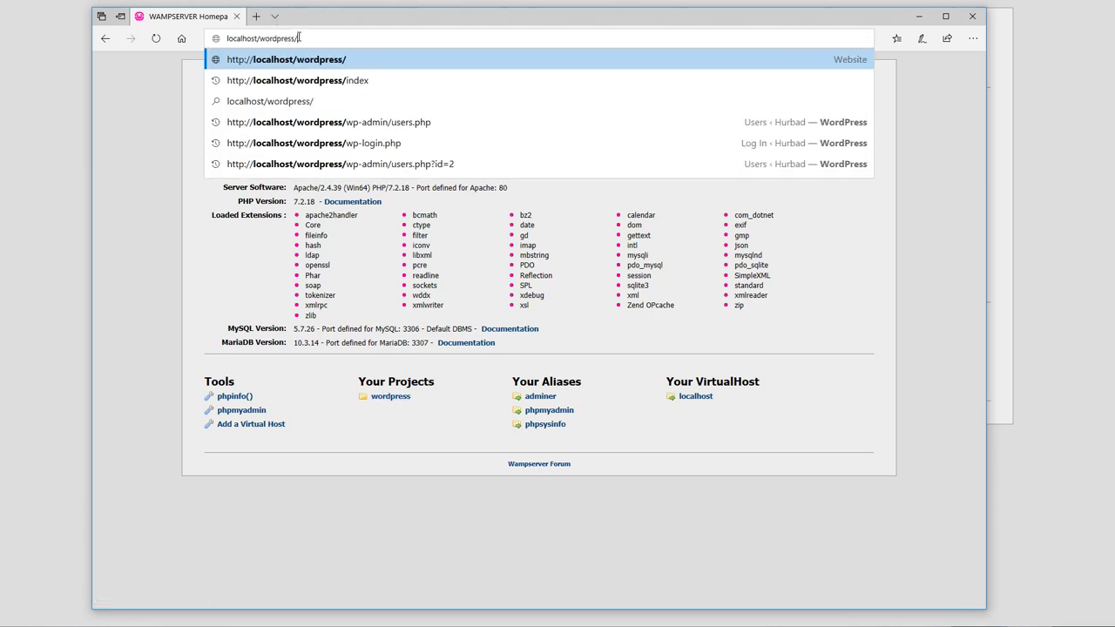
pyautogui.write('index')
pyautogui.press('Return')
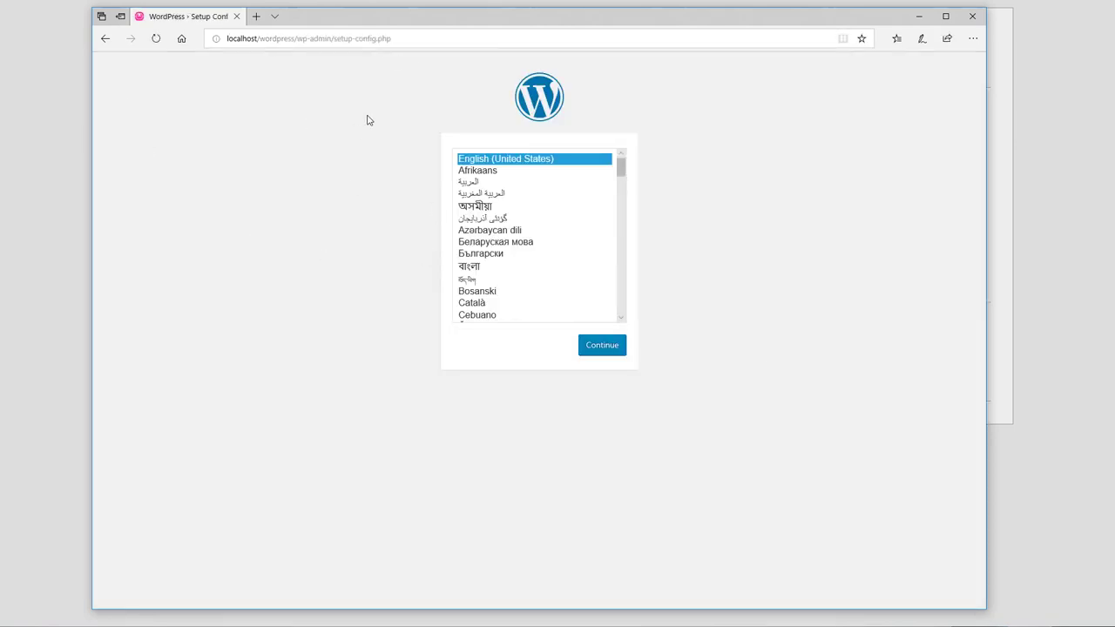
pyautogui.click(104, 39)
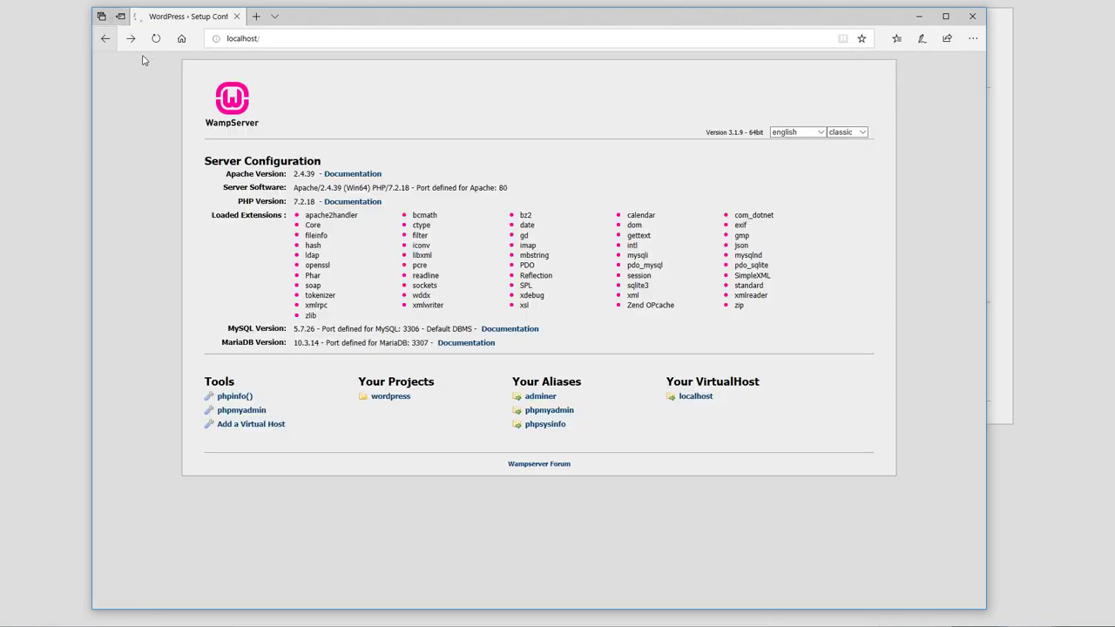
# Open the wordpress project link in a new tab, then close that blank tab.
pyautogui.rightClick(392, 398)
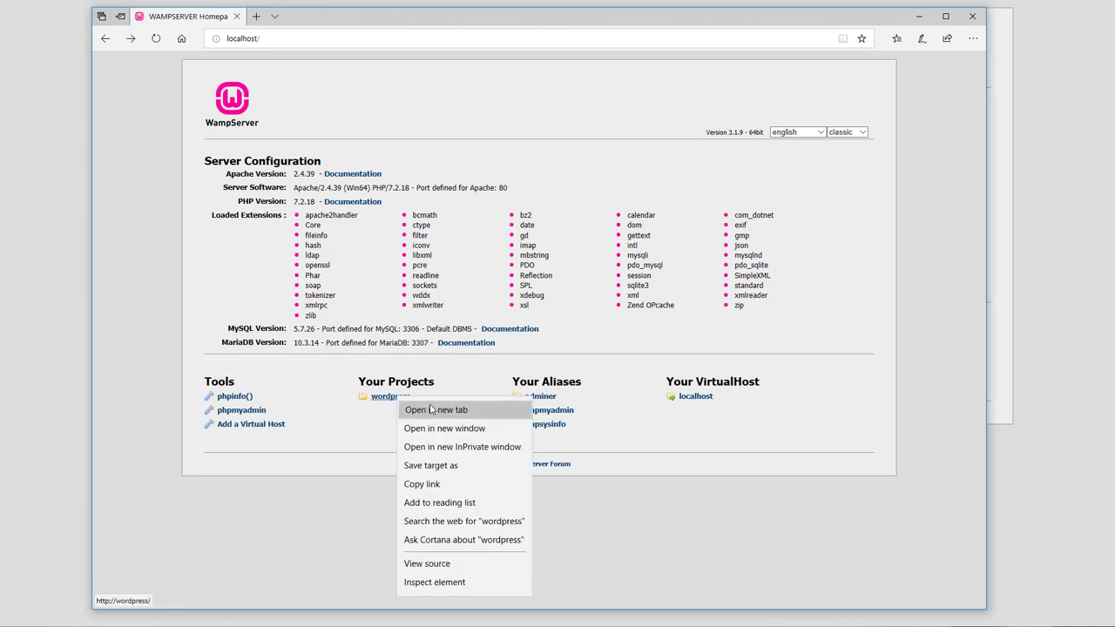
pyautogui.click(418, 408)
pyautogui.click(292, 17)
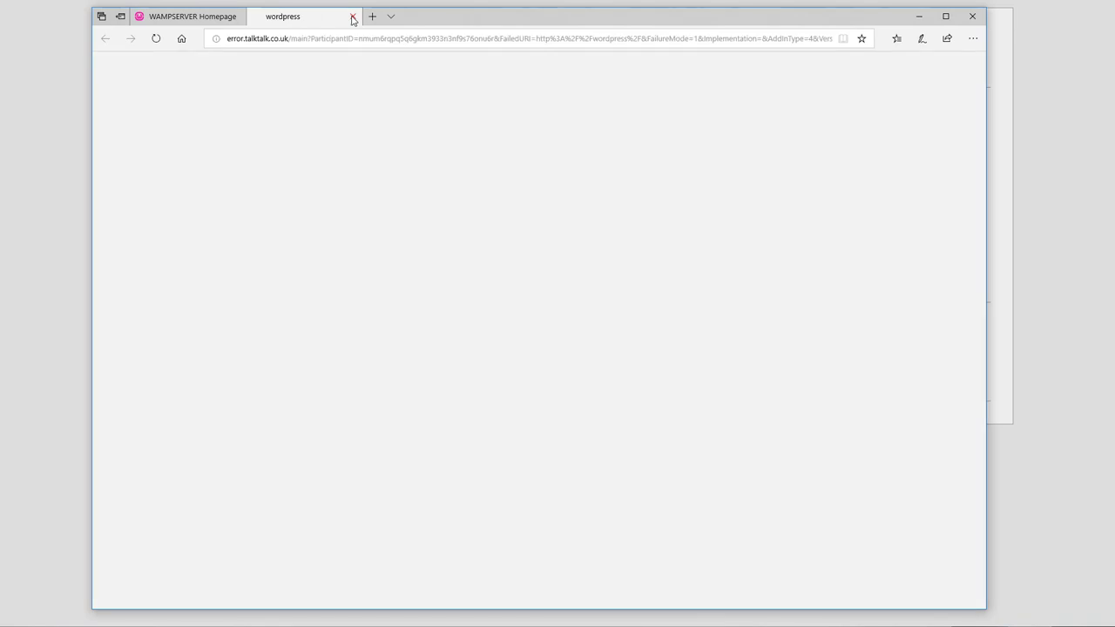
pyautogui.click(352, 16)
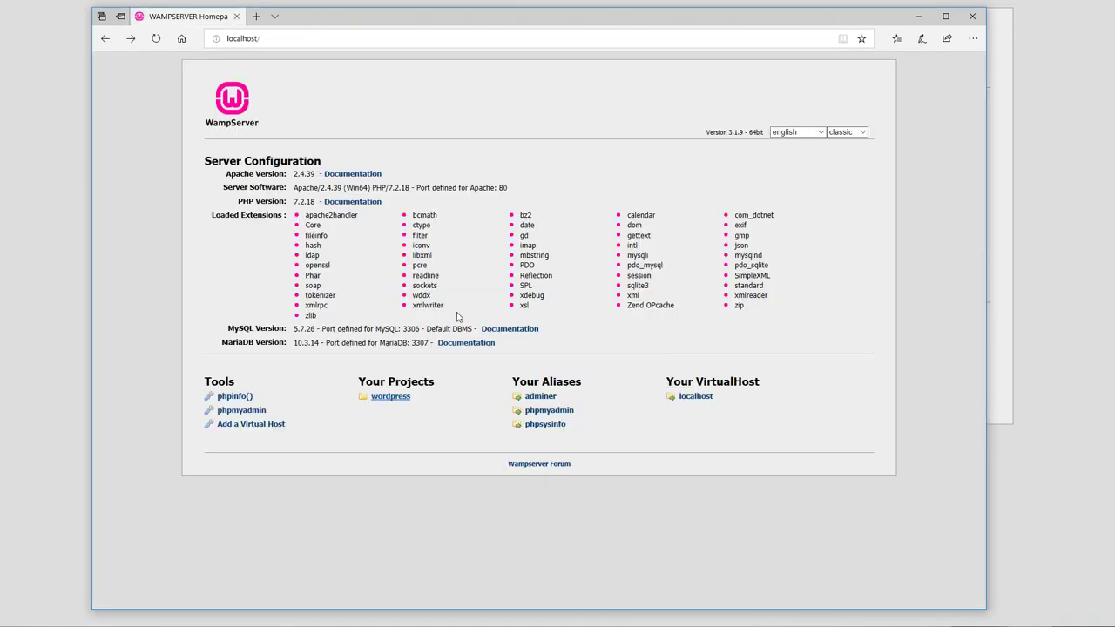
# Return to WordPress setup, keep English (United States), and proceed to the database form.
pyautogui.click(132, 42)
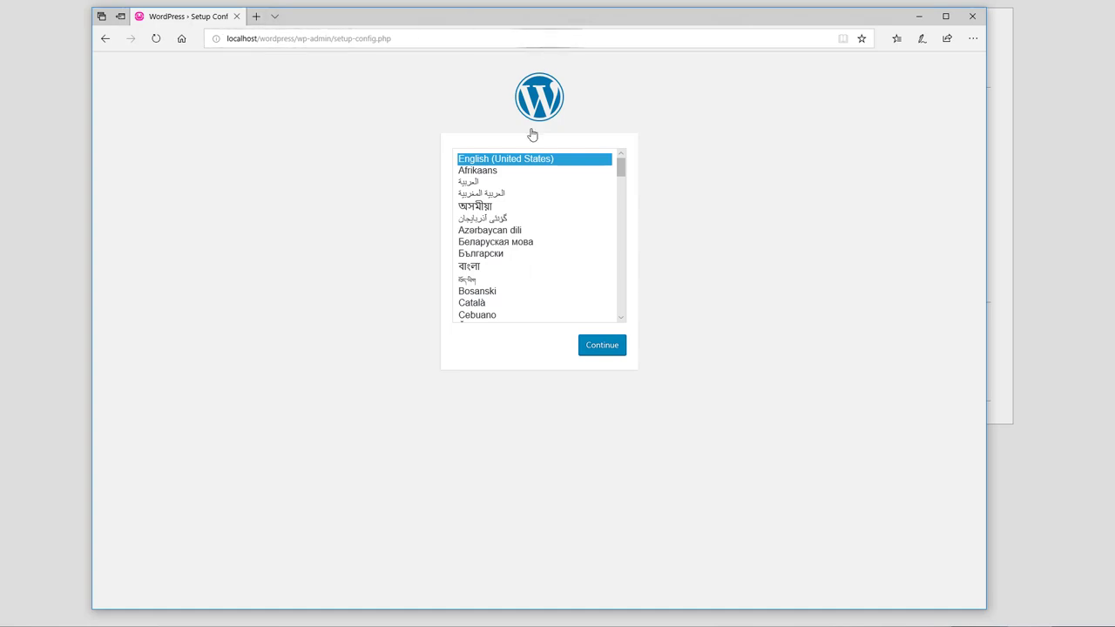
pyautogui.click(609, 348)
pyautogui.click(356, 372)
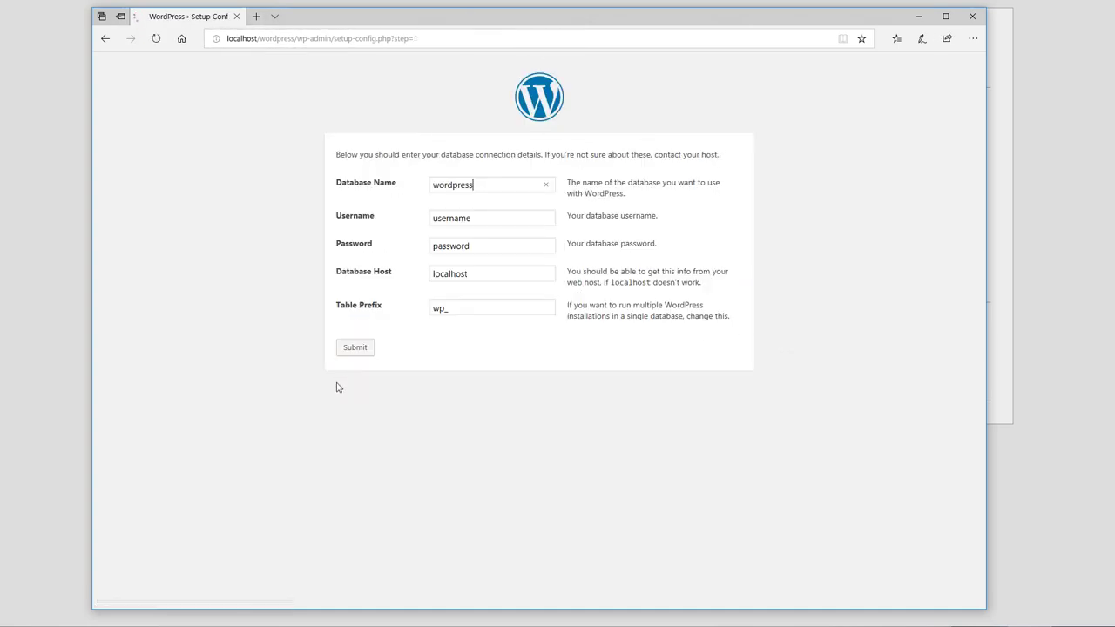
# Submit database name demo, username root and a blank password.
pyautogui.hotkey('ctrl', 'a')
pyautogui.write('demo')
pyautogui.press('Tab')
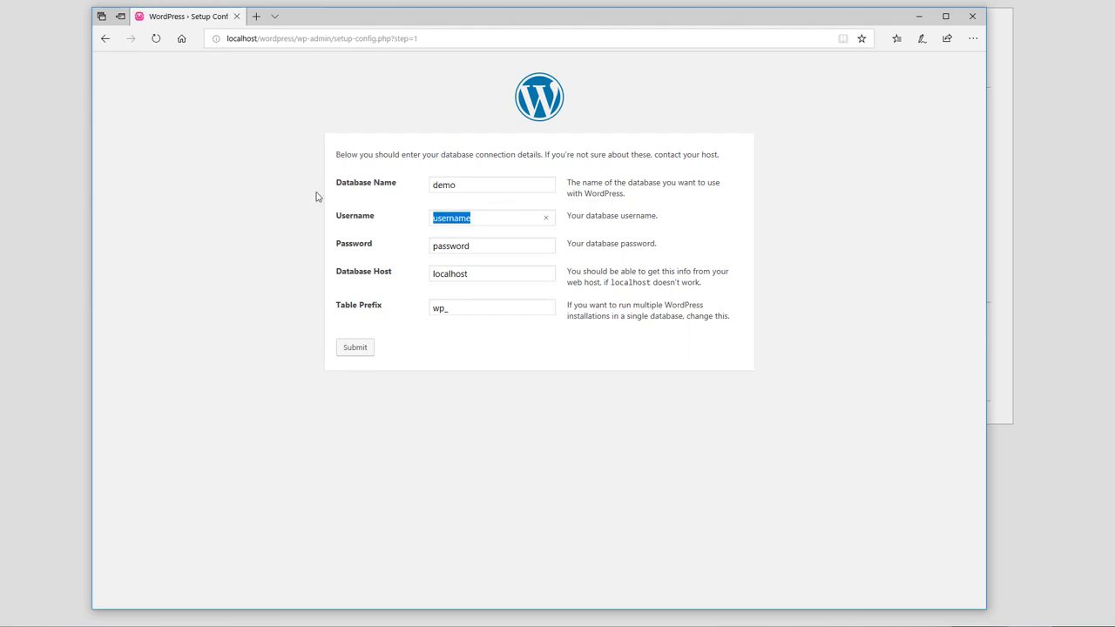
pyautogui.write('roo')
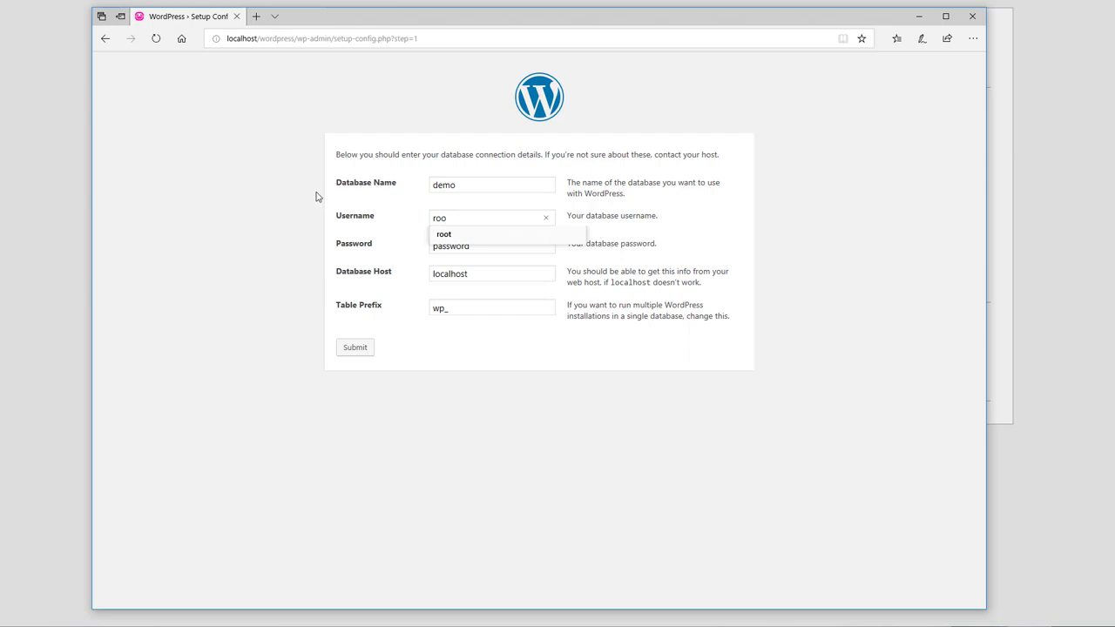
pyautogui.write('t')
pyautogui.press('Tab')
pyautogui.press('BackSpace')
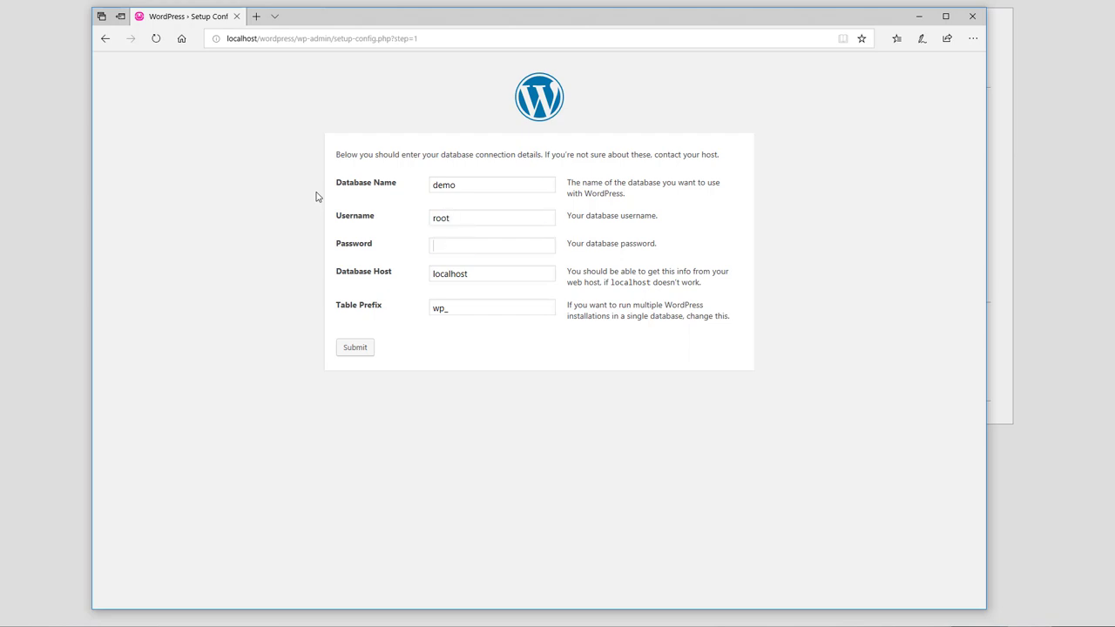
pyautogui.click(356, 349)
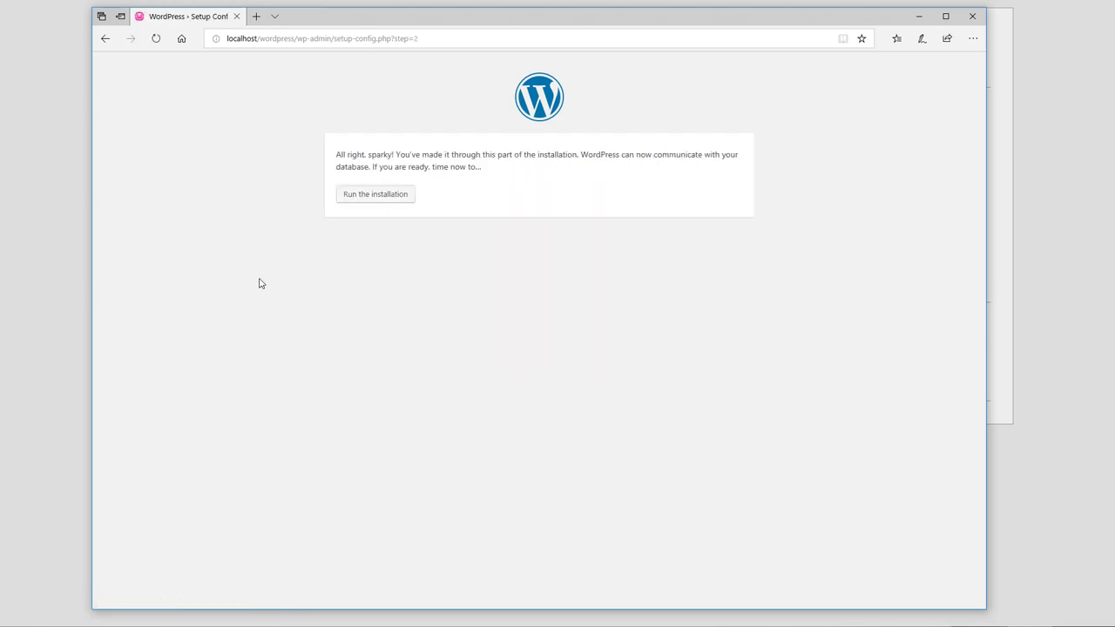
# Start the installation and enter username admin and the admin's e-mail address.
pyautogui.click(388, 195)
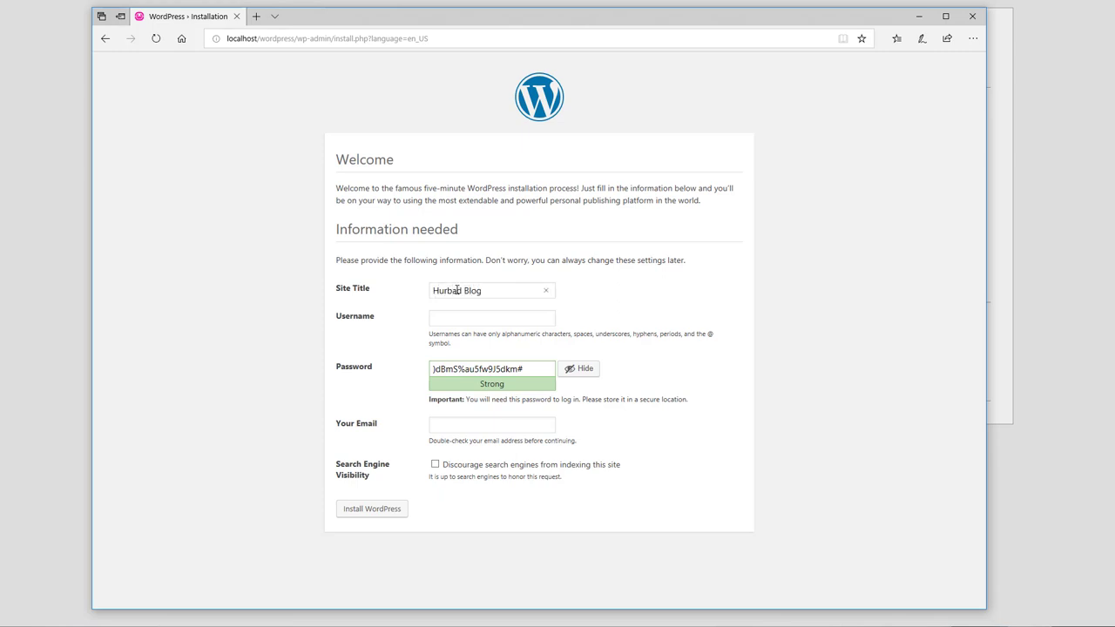
pyautogui.click(458, 312)
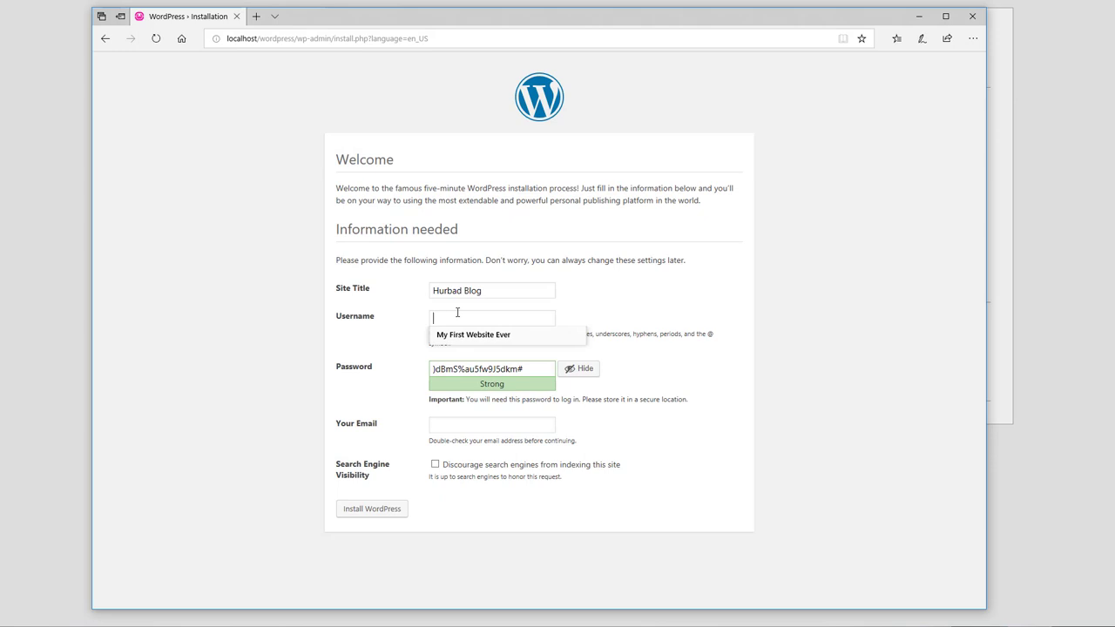
pyautogui.write('admin')
pyautogui.press('Tab')
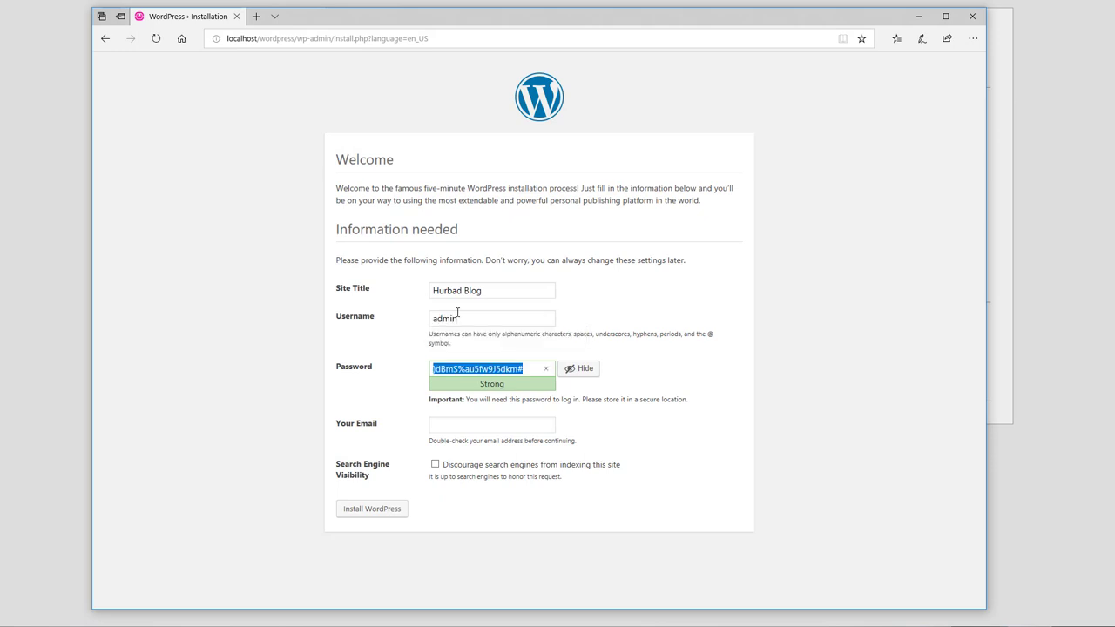
pyautogui.doubleClick(455, 316)
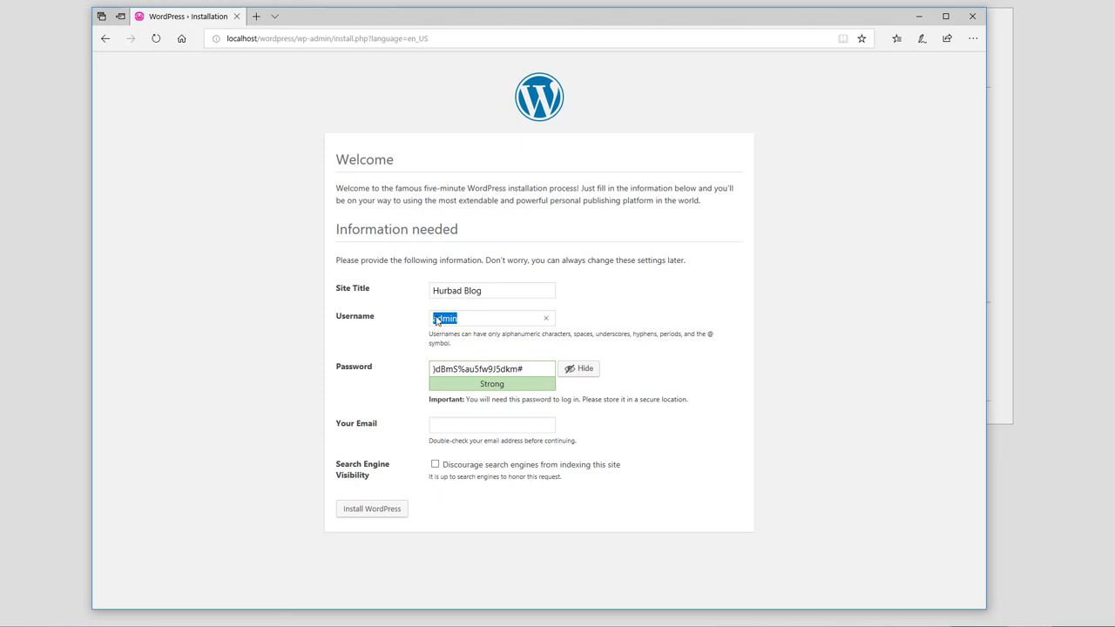
pyautogui.click(437, 320)
pyautogui.moveTo(535, 369); pyautogui.dragTo(403, 369)
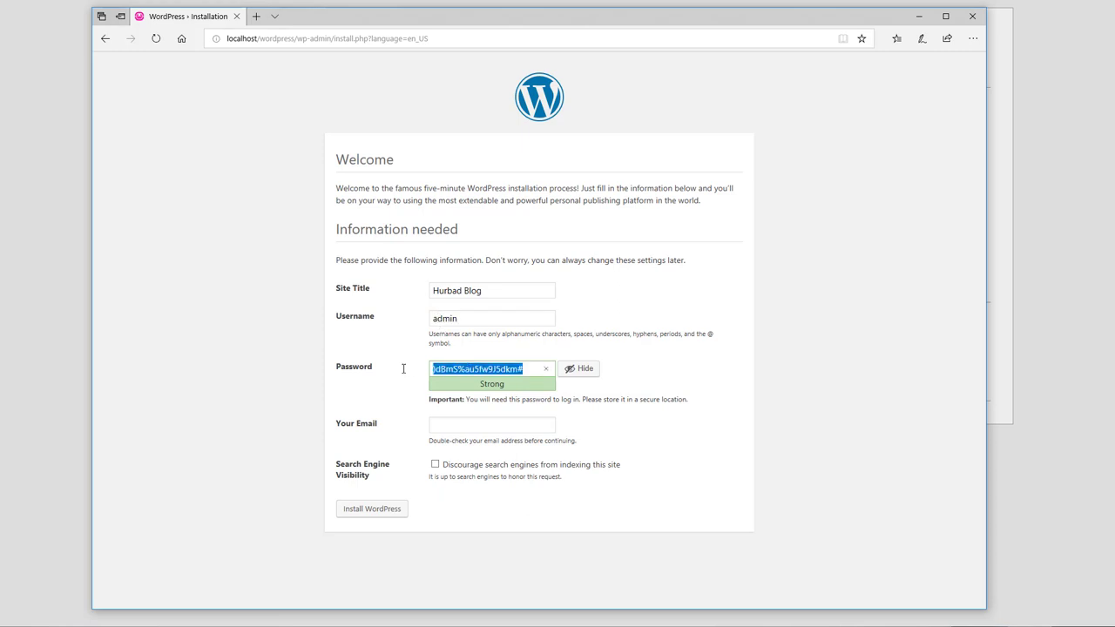
pyautogui.click(478, 423)
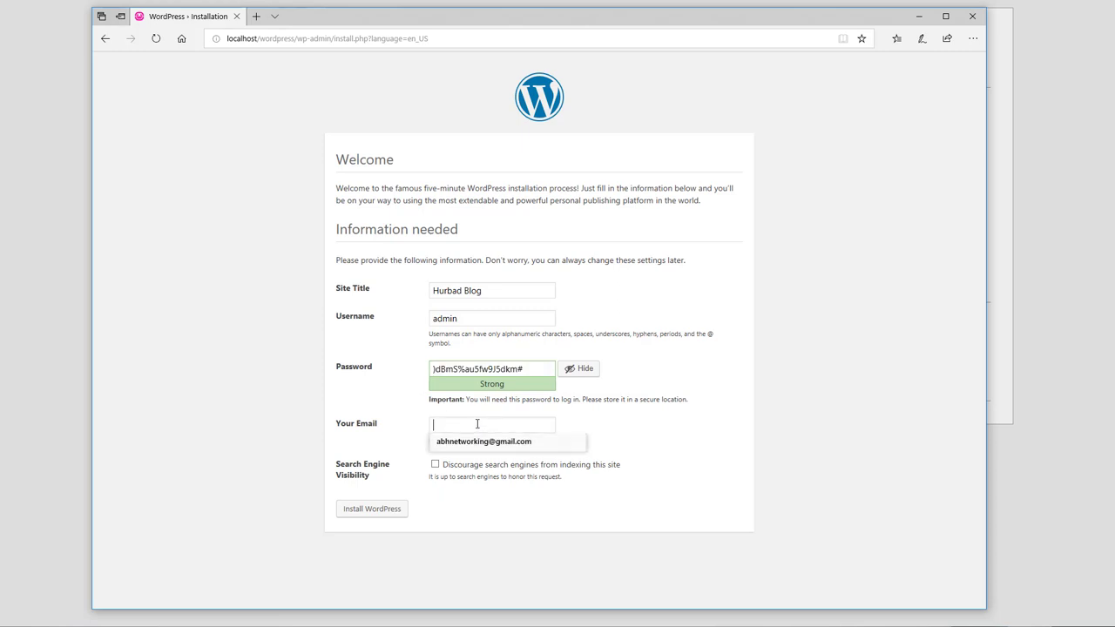
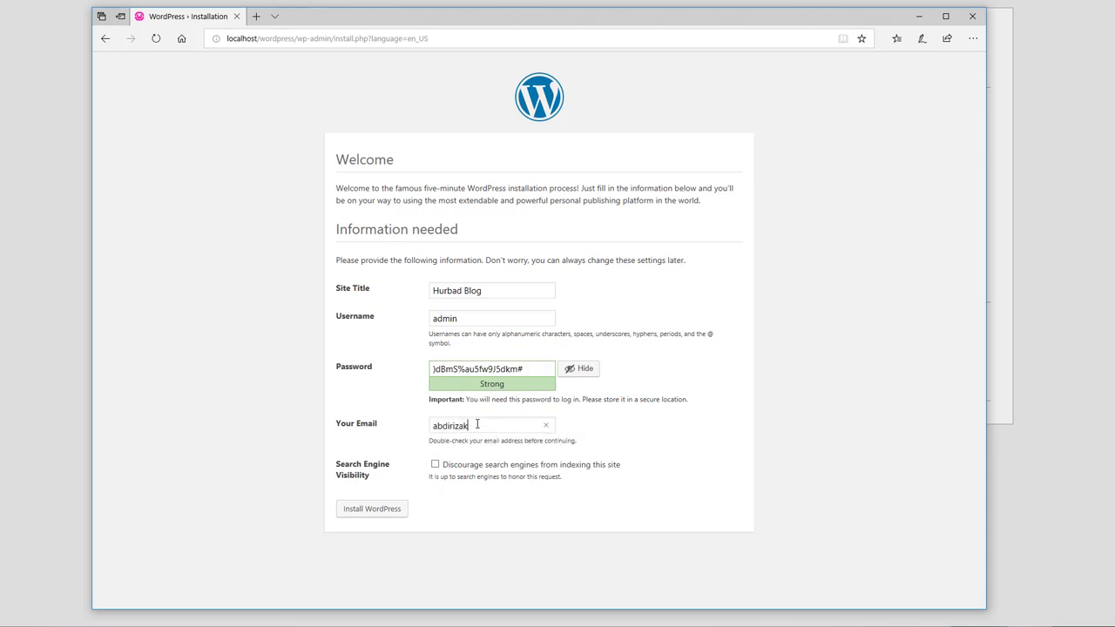
# Copy the generated password into Notepad, then run Install WordPress.
pyautogui.moveTo(538, 369); pyautogui.dragTo(462, 370)
pyautogui.rightClick(461, 370)
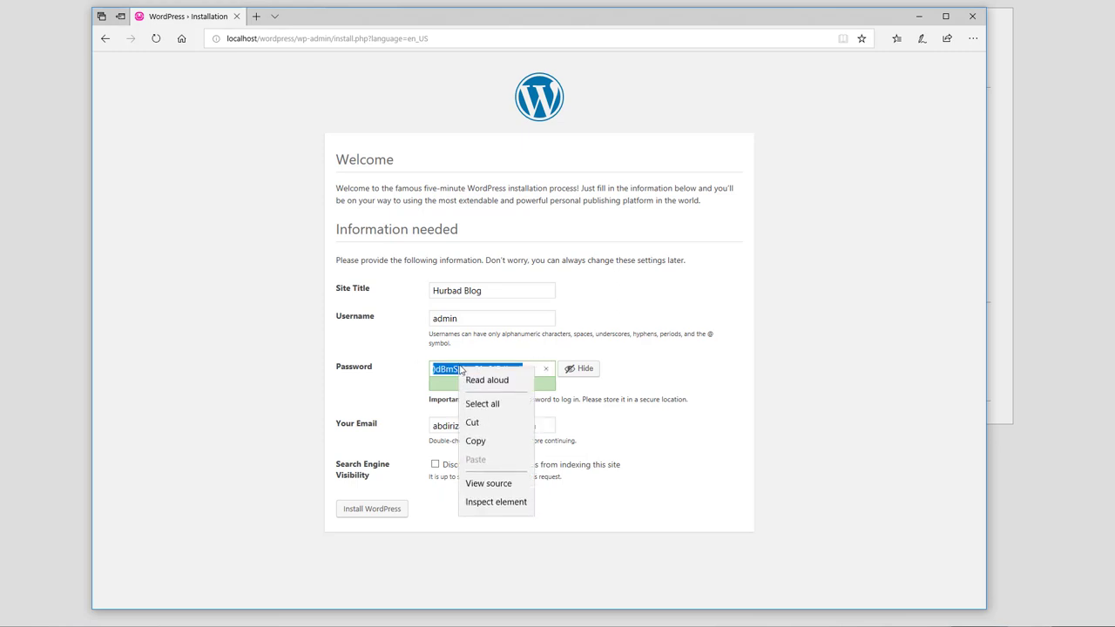
pyautogui.click(475, 441)
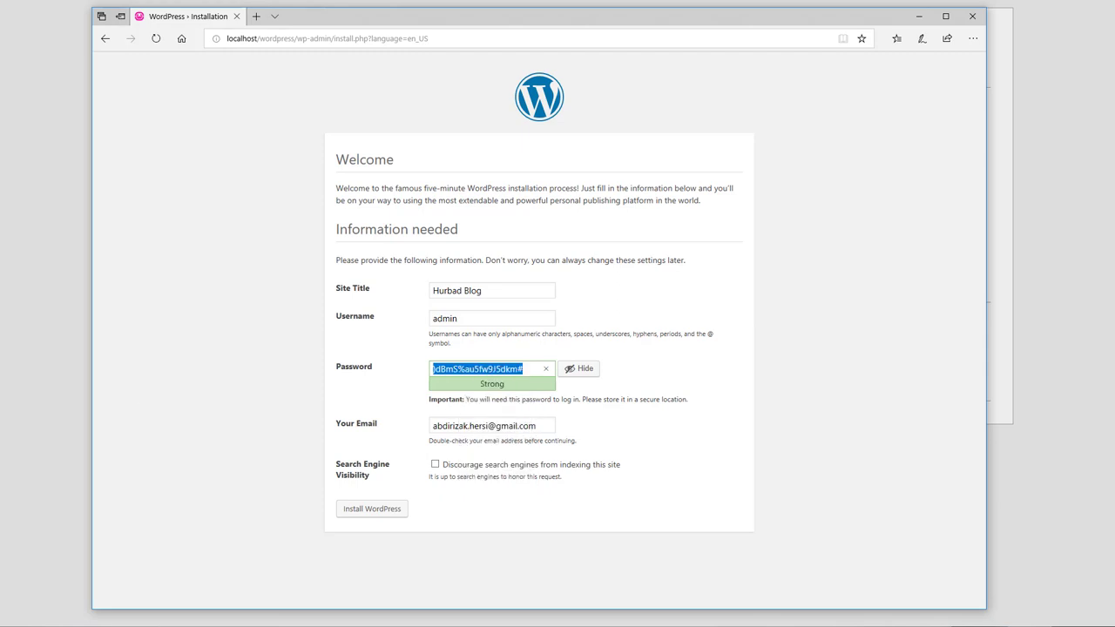
pyautogui.hotkey('alt', 'Tab')
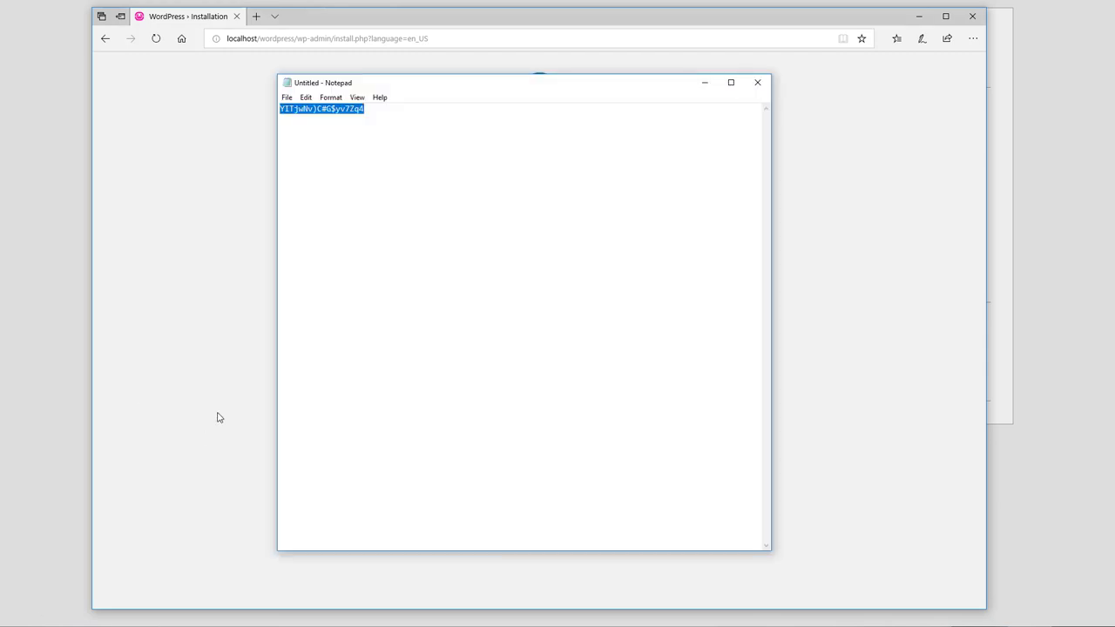
pyautogui.hotkey('ctrl', 'v')
pyautogui.moveTo(398, 84); pyautogui.dragTo(685, 138)
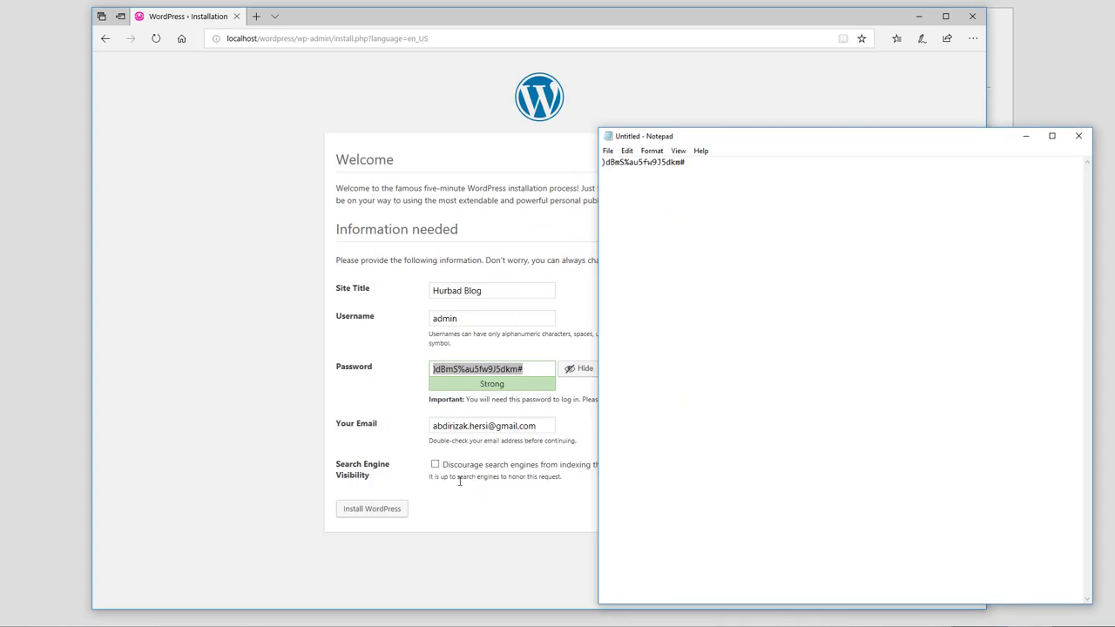
pyautogui.click(361, 512)
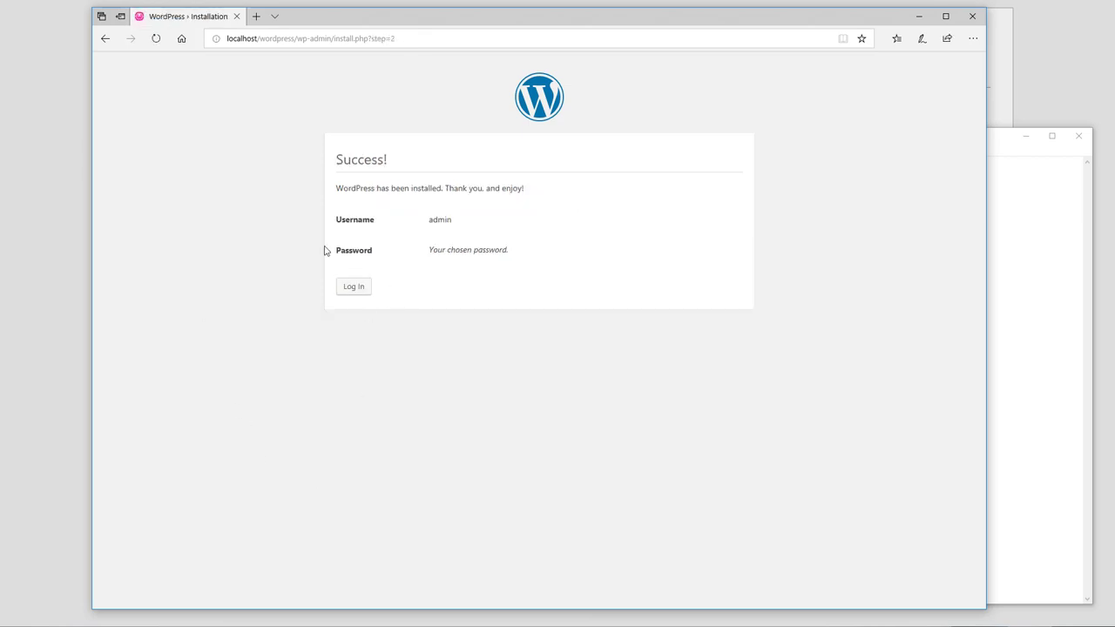
# Log in as admin with the pasted password, Remember Me ticked, and let the browser save it.
pyautogui.click(355, 289)
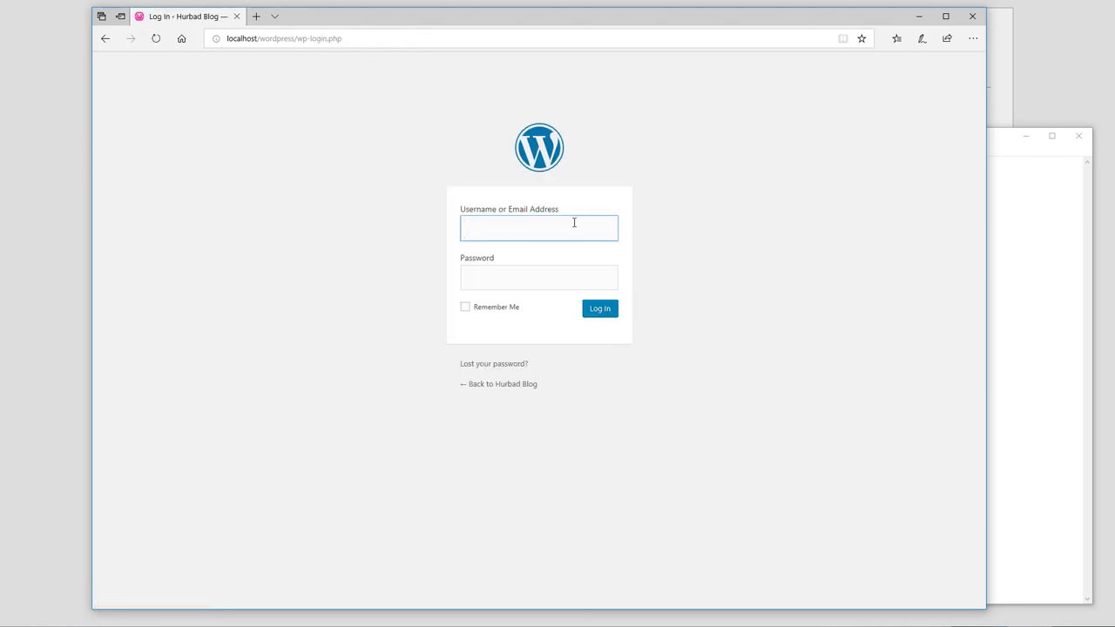
pyautogui.write('admin')
pyautogui.press('Tab')
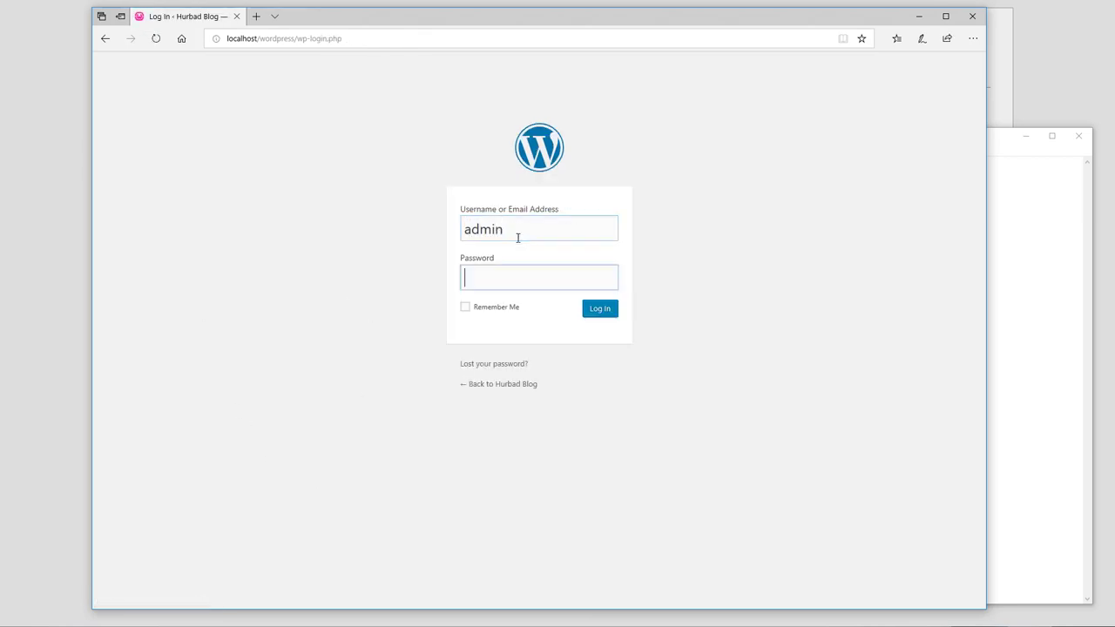
pyautogui.hotkey('ctrl', 'v')
pyautogui.click(606, 278)
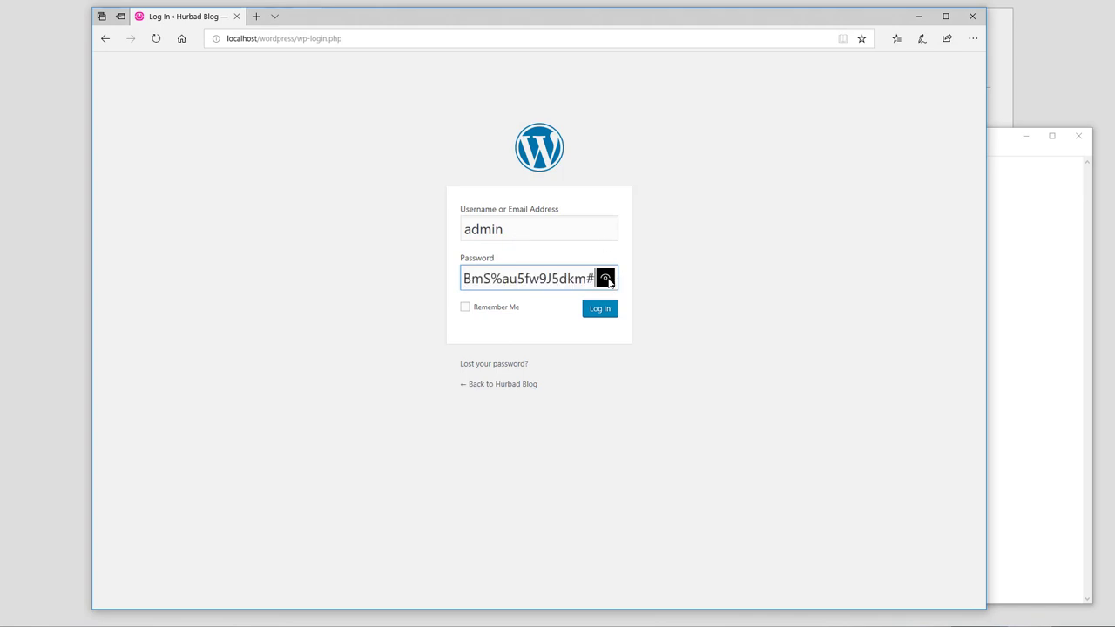
pyautogui.moveTo(533, 278); pyautogui.dragTo(405, 289)
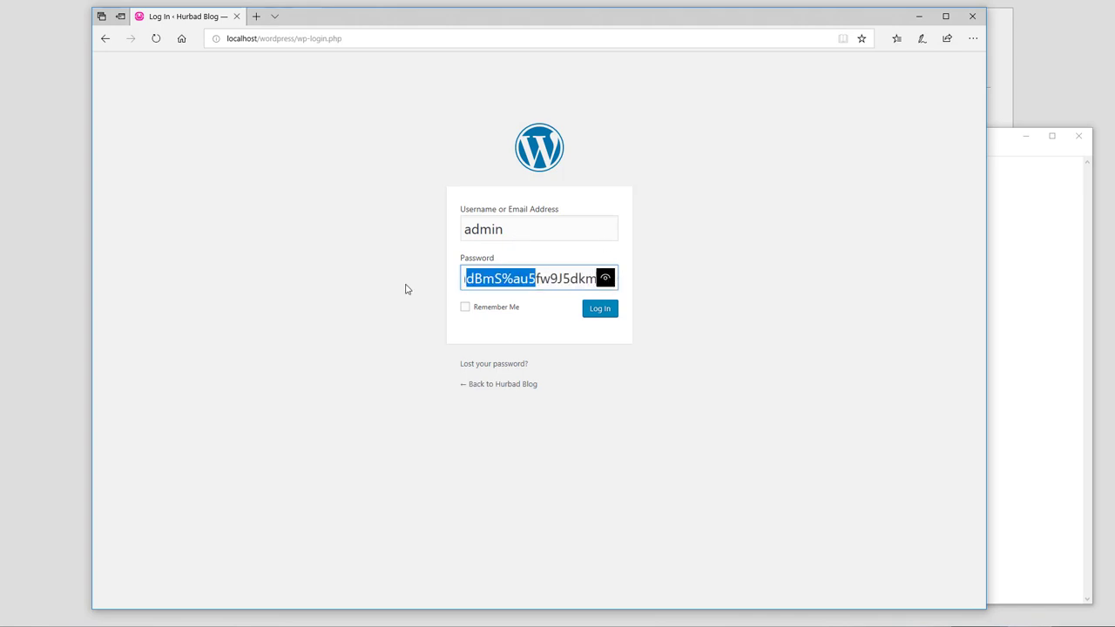
pyautogui.click(493, 312)
pyautogui.click(603, 315)
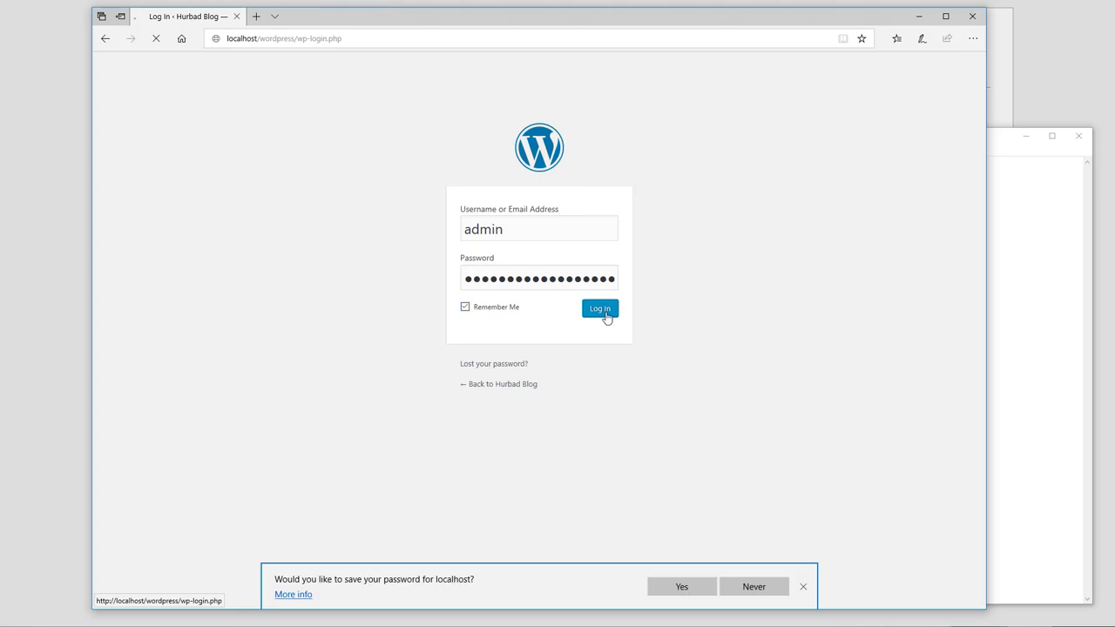
pyautogui.click(683, 588)
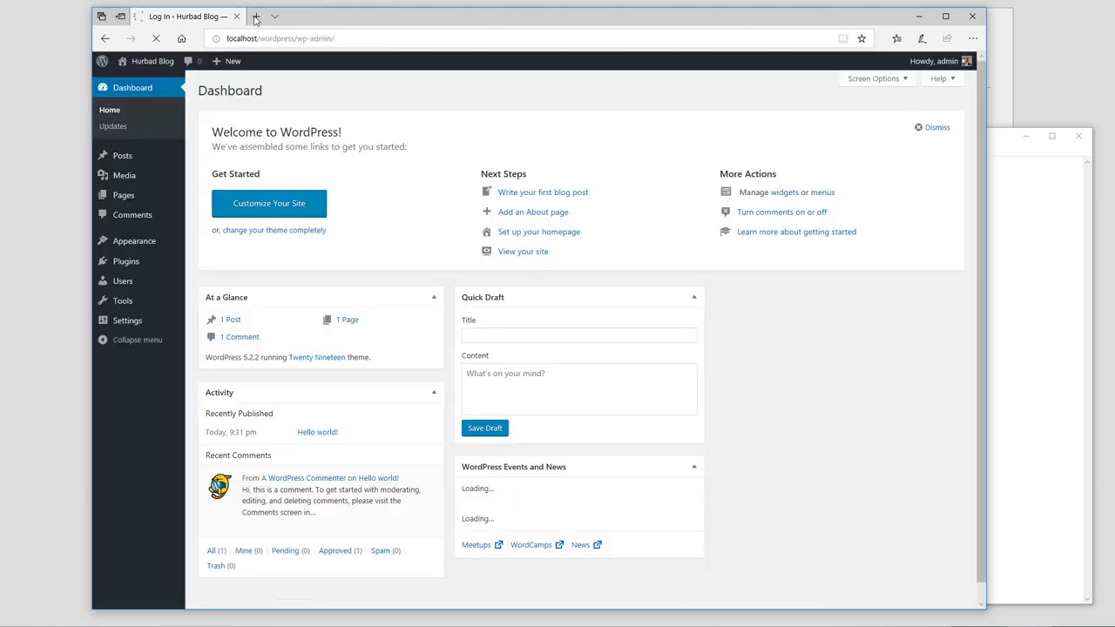
# Open Visit Site from the admin bar in a new tab and view the Hello world! post.
pyautogui.moveTo(172, 271)
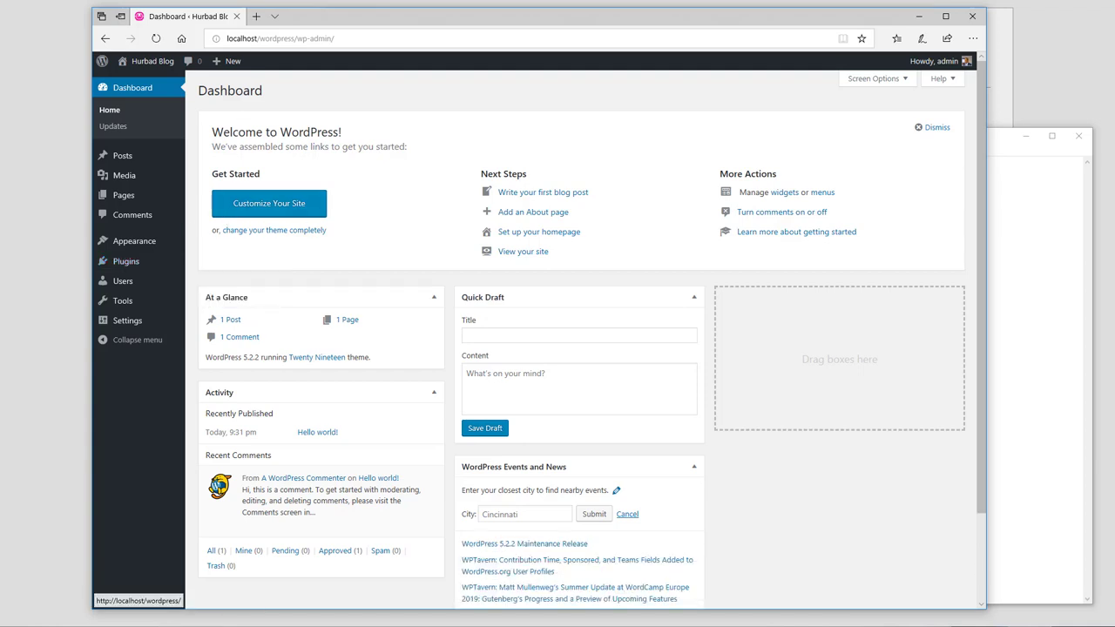
pyautogui.moveTo(143, 63)
pyautogui.rightClick(136, 81)
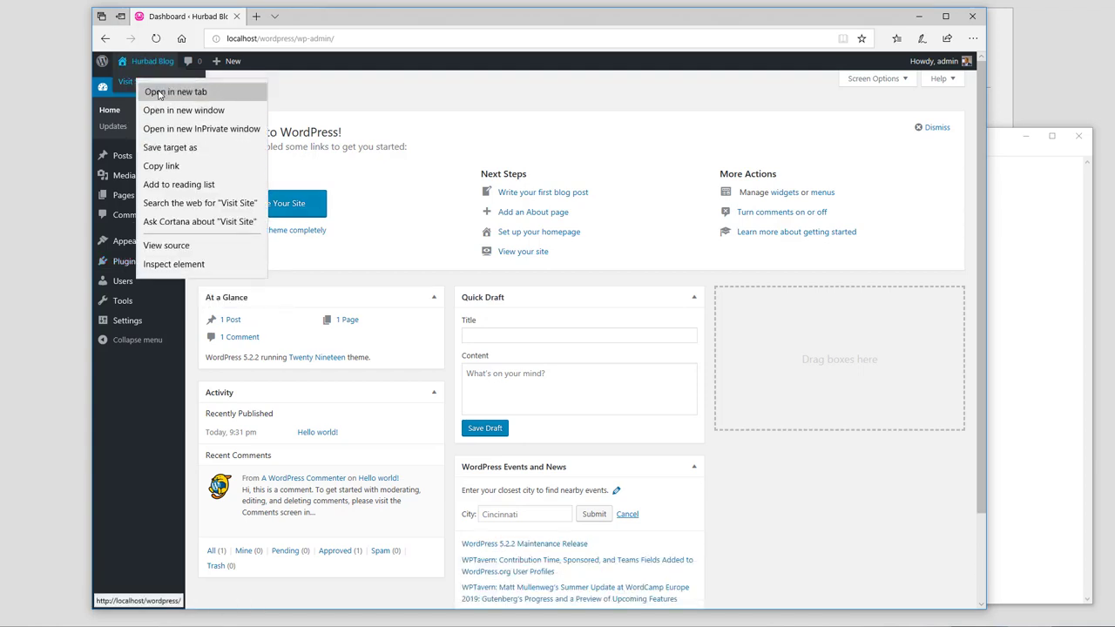
pyautogui.click(165, 89)
pyautogui.click(305, 15)
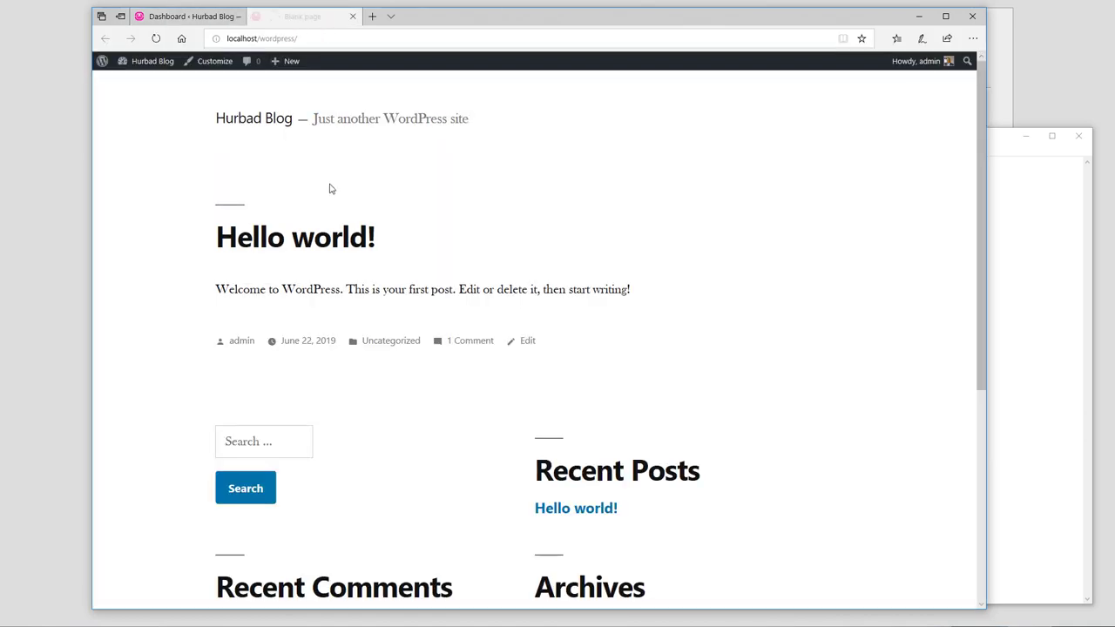
pyautogui.scroll(-5, 306, 154)
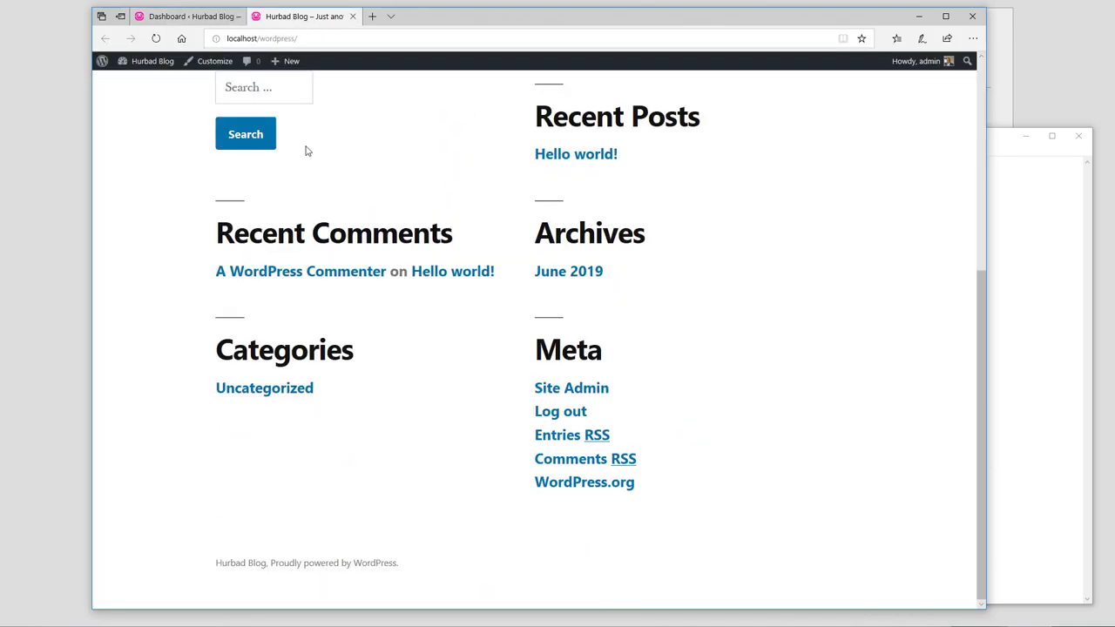
pyautogui.scroll(5, 306, 151)
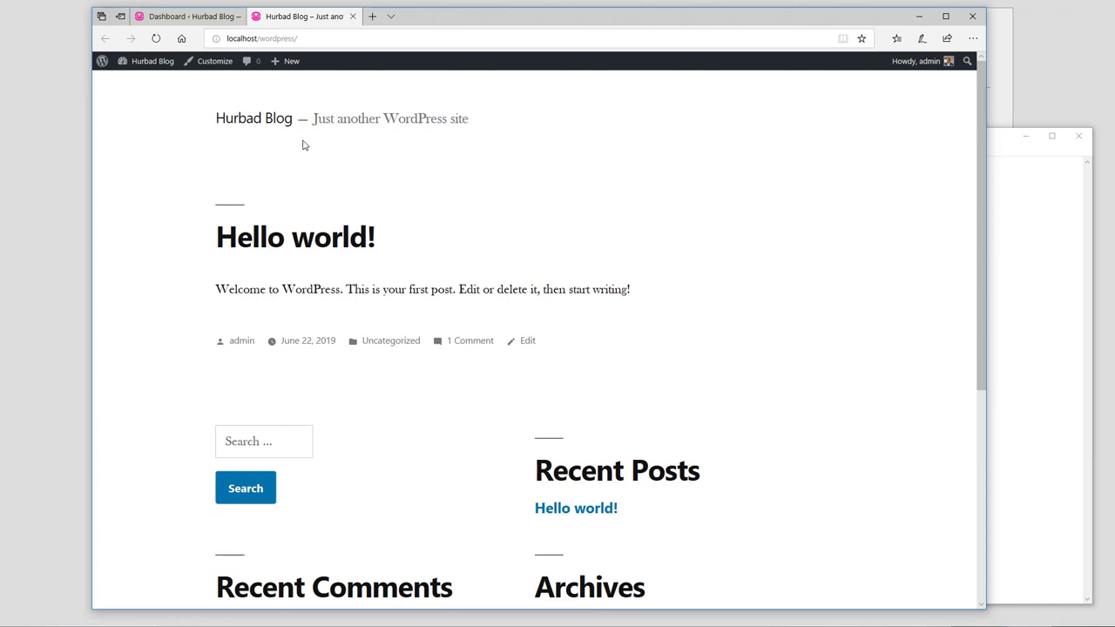